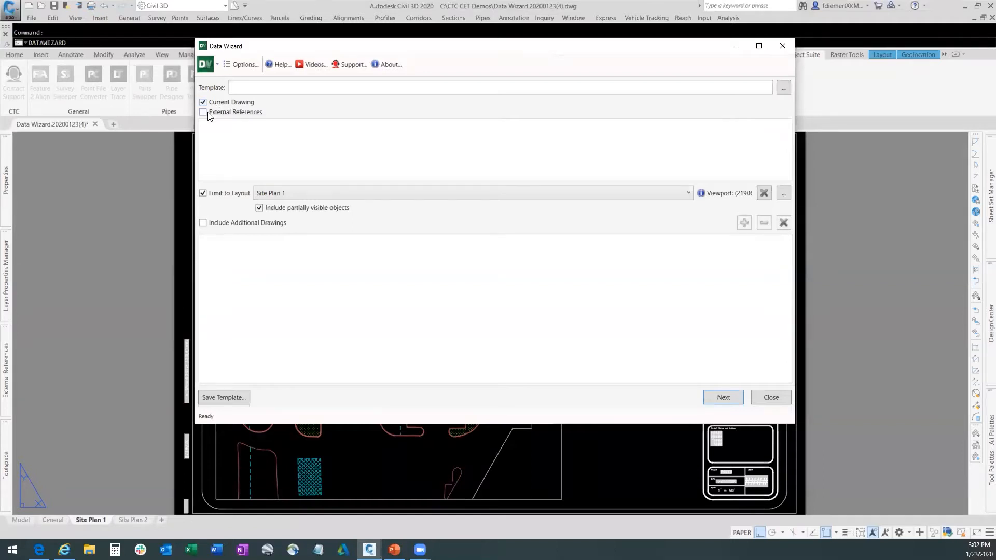
left_click(212, 197)
left_click(213, 197)
left_click(204, 223)
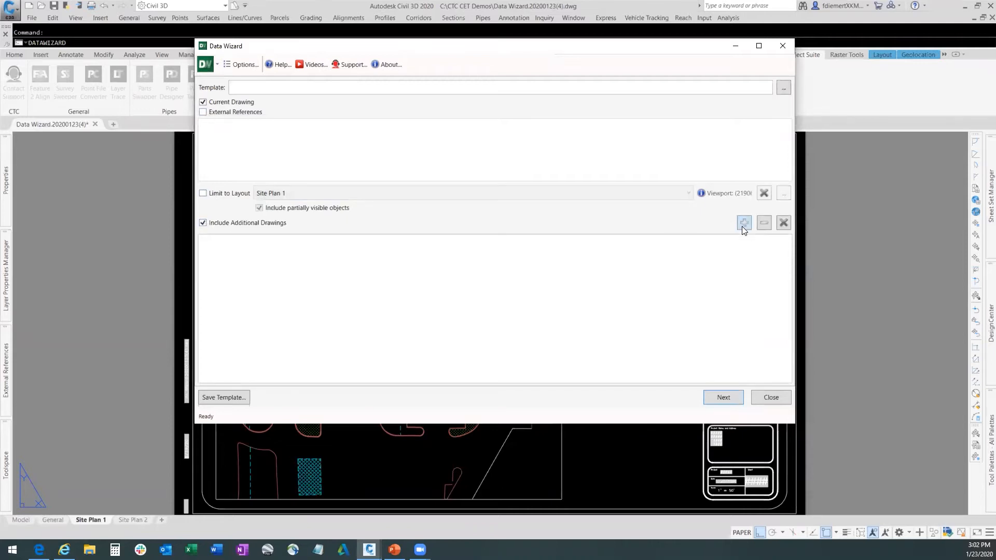
left_click(203, 223)
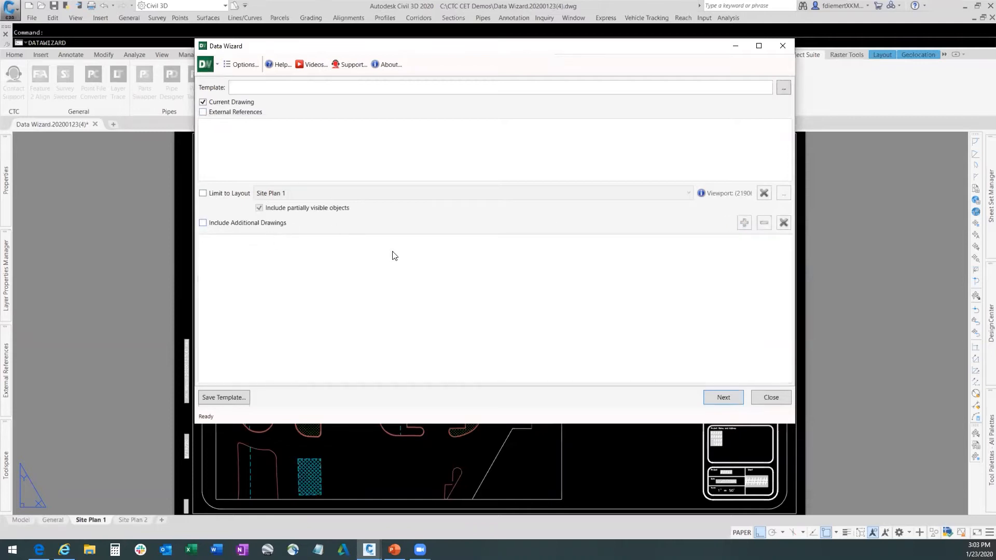
left_click(202, 194)
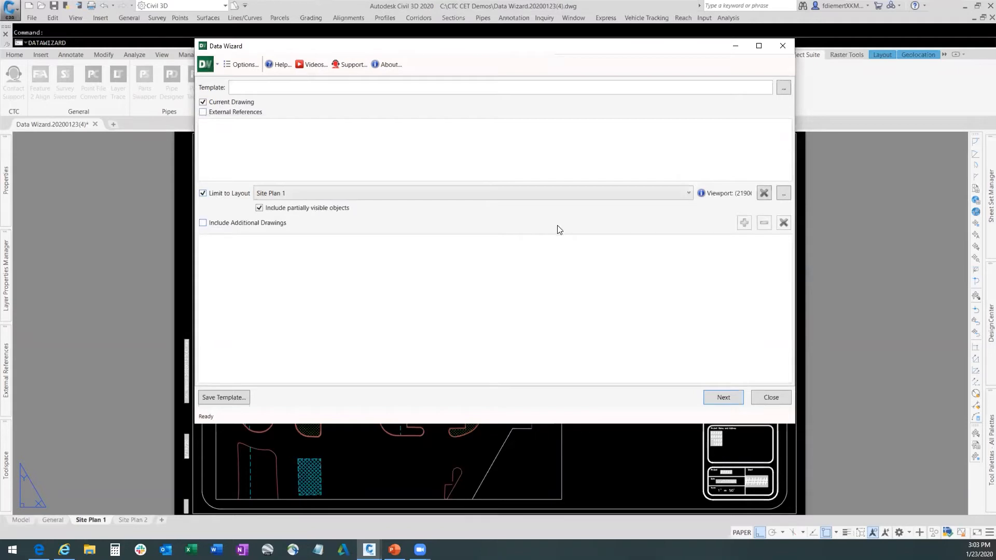
- Limit the extraction to the Site Plan 1 viewport by picking its border, and proceed to the object types
left_click(783, 194)
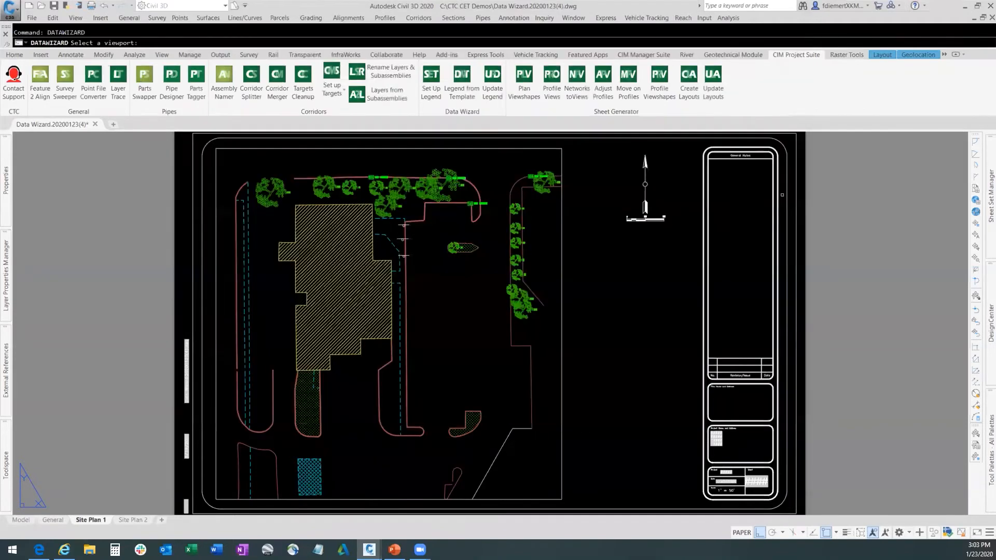
left_click(561, 382)
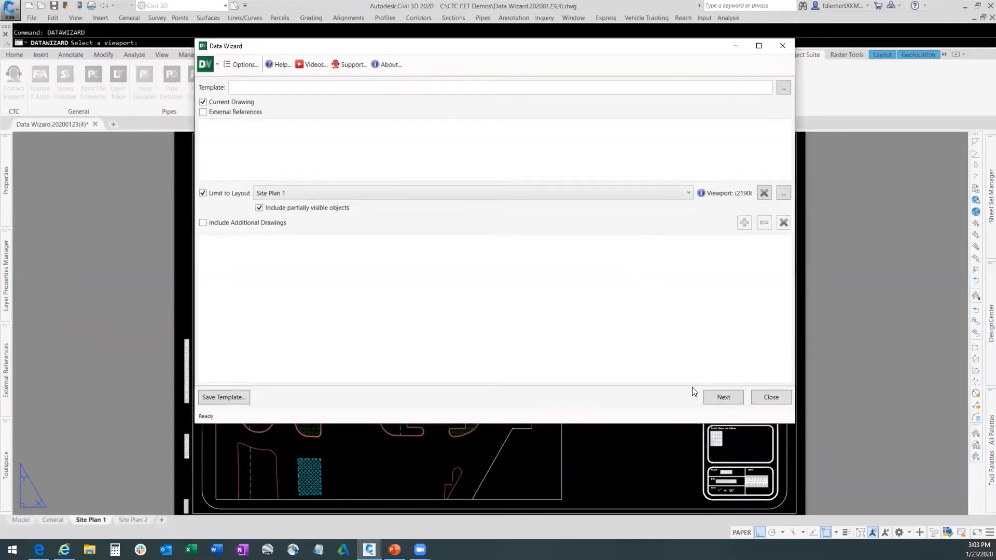
left_click(719, 398)
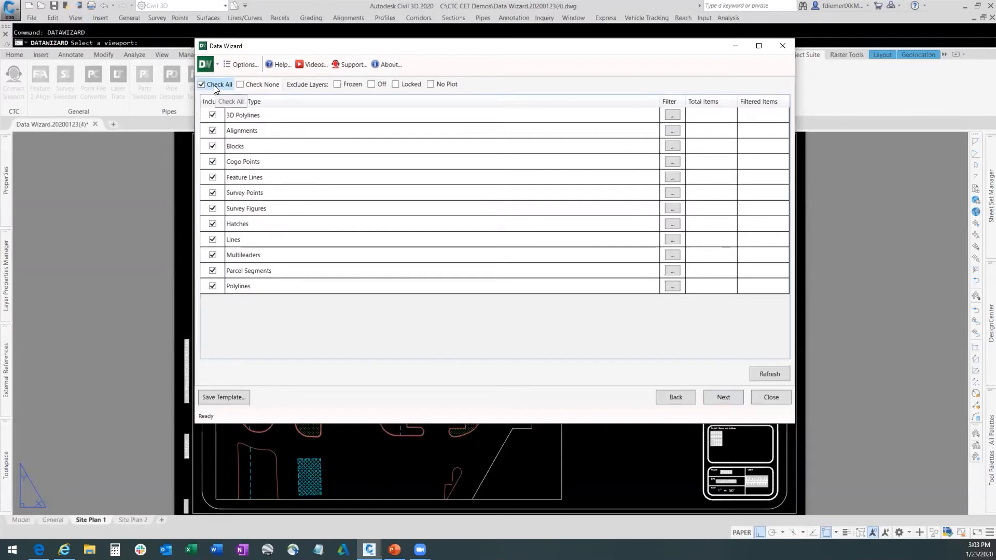
- Include only Survey Points, Survey Figures and Hatches among the object types to extract
left_click(265, 85)
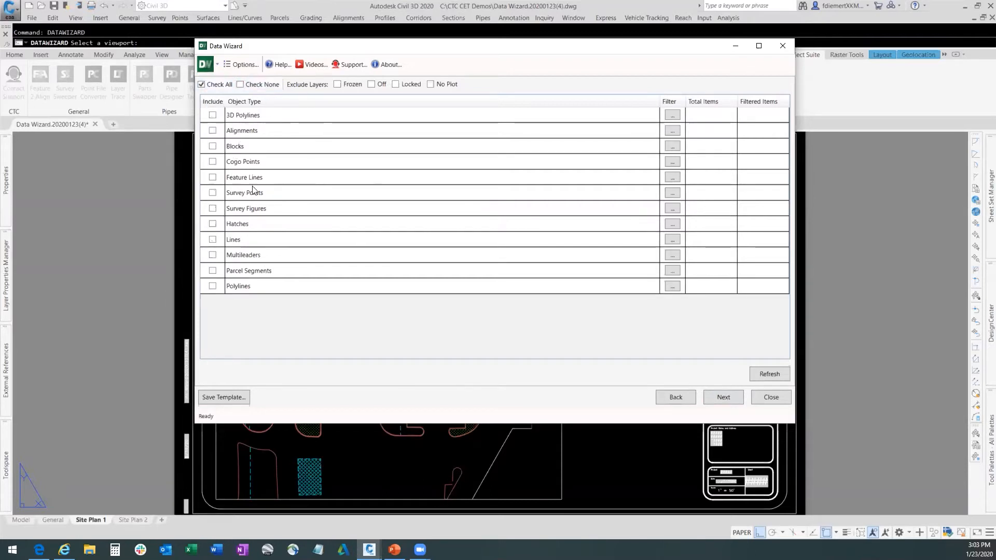
left_click(213, 194)
left_click(213, 208)
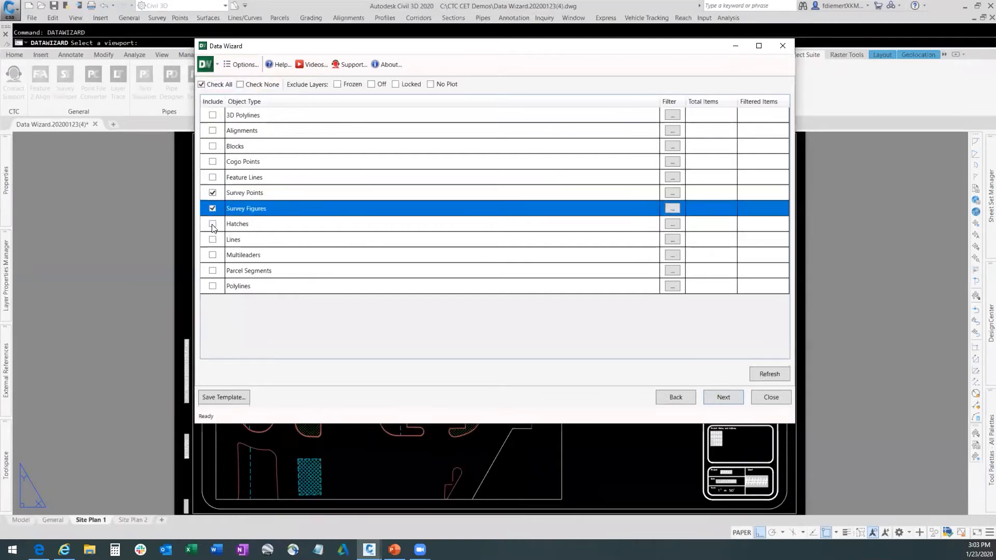
left_click(213, 224)
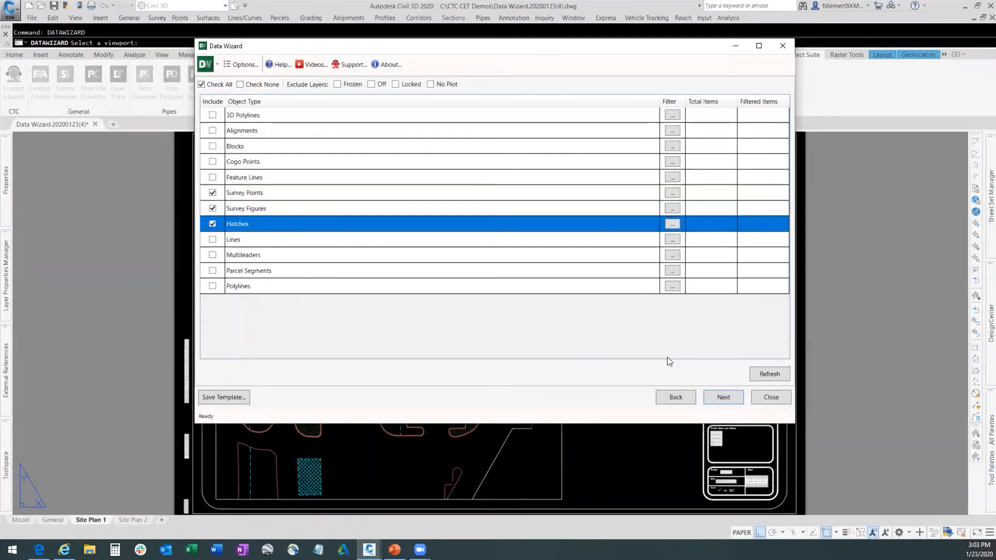
- Filter the Survey Points to include only layers matching *symb*
left_click(672, 193)
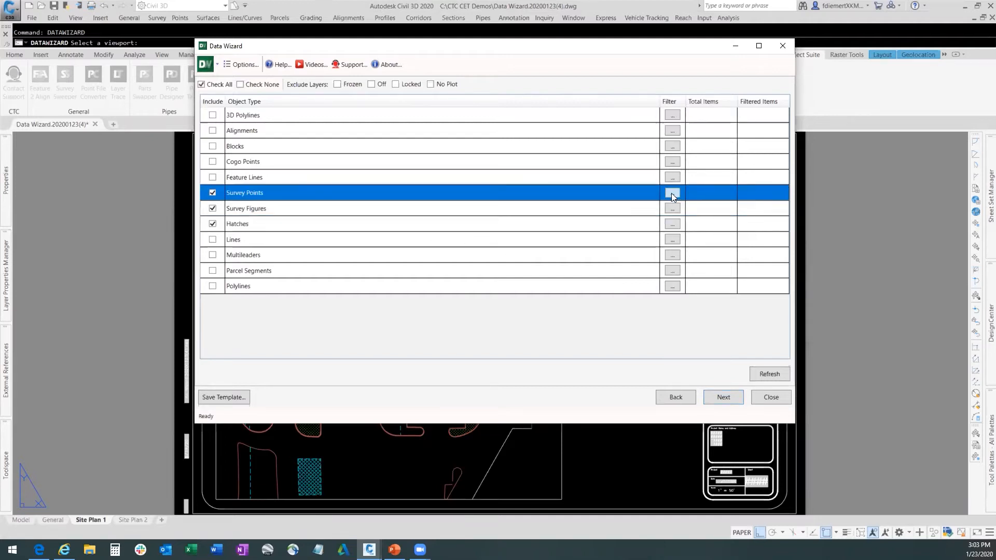
left_click(672, 193)
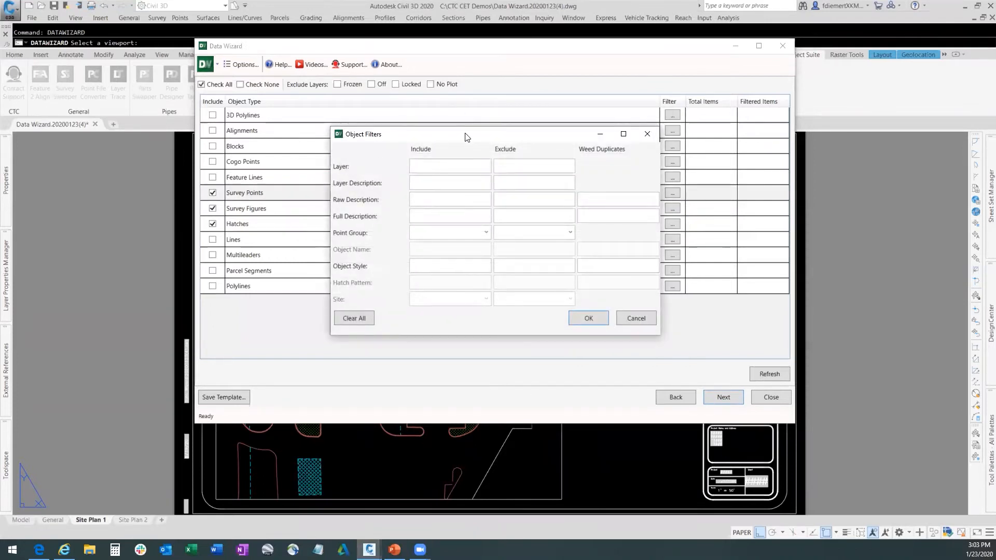
left_click_drag(465, 136, 454, 88)
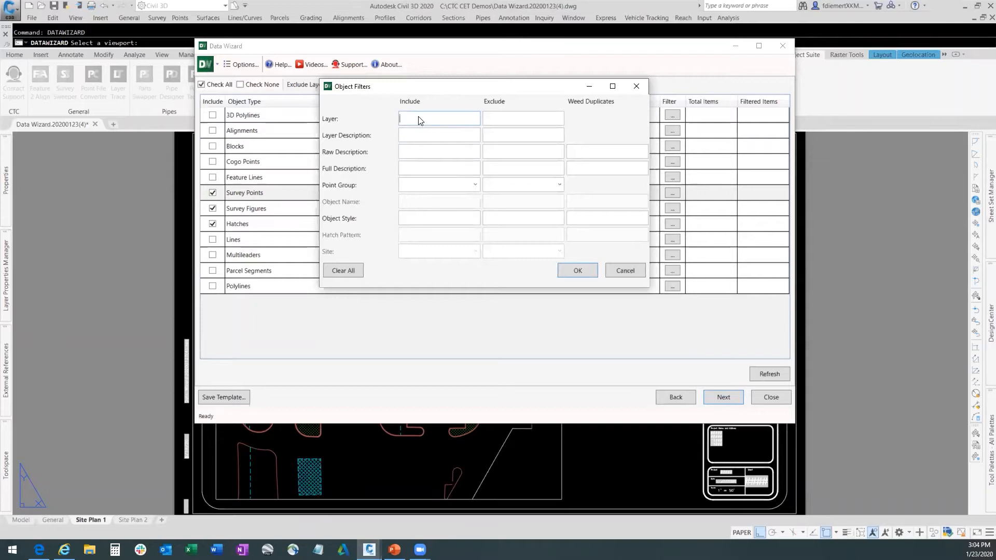
type("*symb*")
left_click(578, 273)
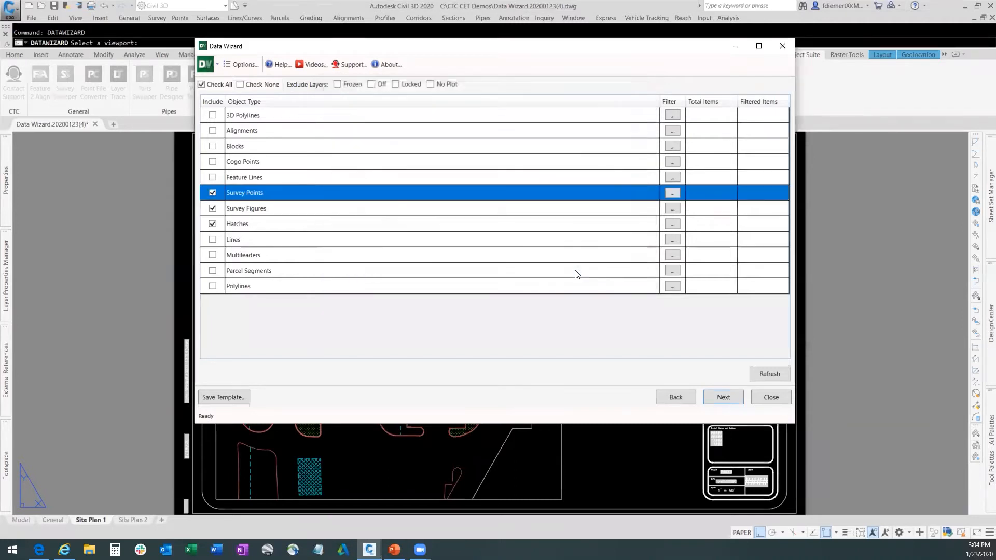
- Filter the Survey Figures to include only layers matching *LINE* and refresh the item counts
left_click(669, 208)
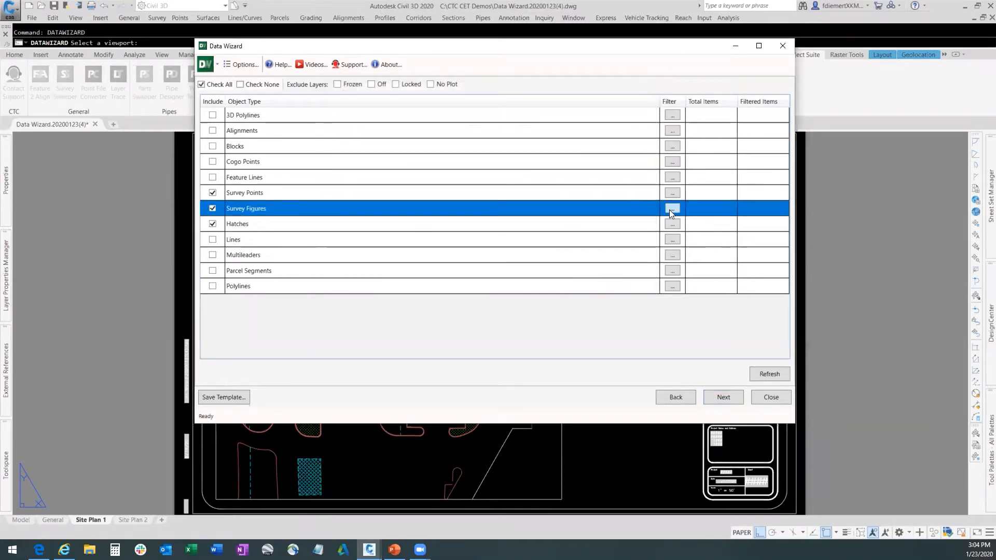
left_click(670, 208)
left_click(429, 167)
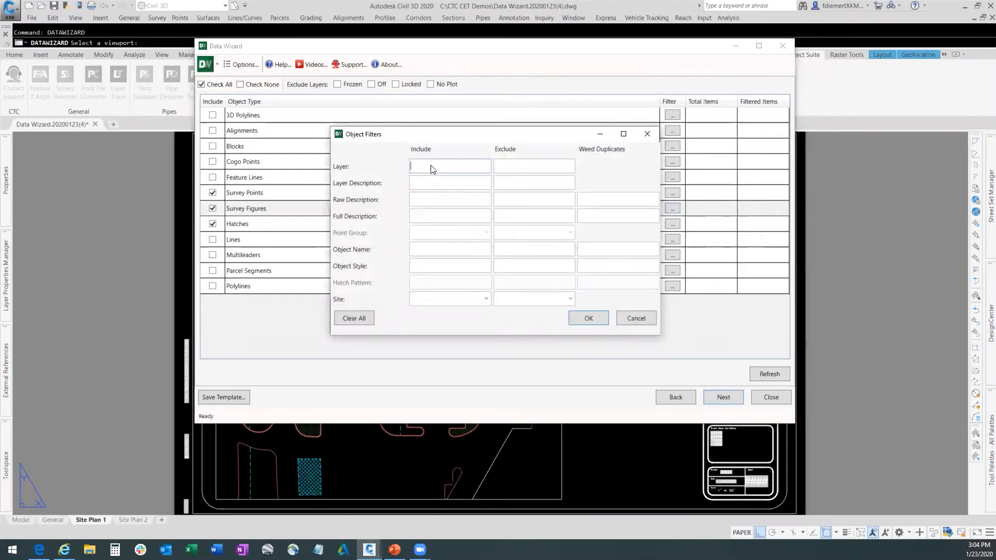
type("*LINE*")
left_click(589, 318)
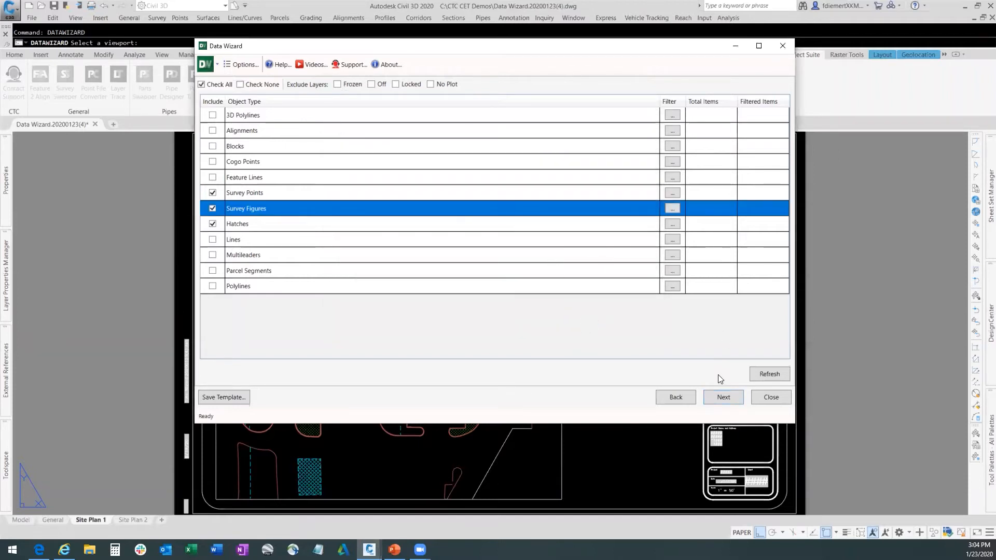
left_click(763, 374)
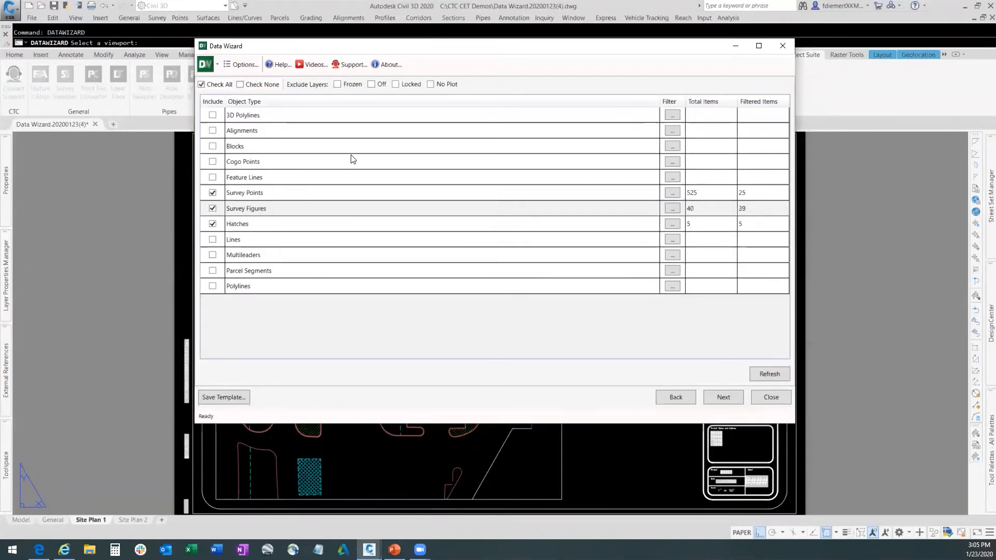
- Exclude frozen layers from the extraction, and expand the Survey Points group in the resulting object list
left_click(336, 84)
left_click(773, 374)
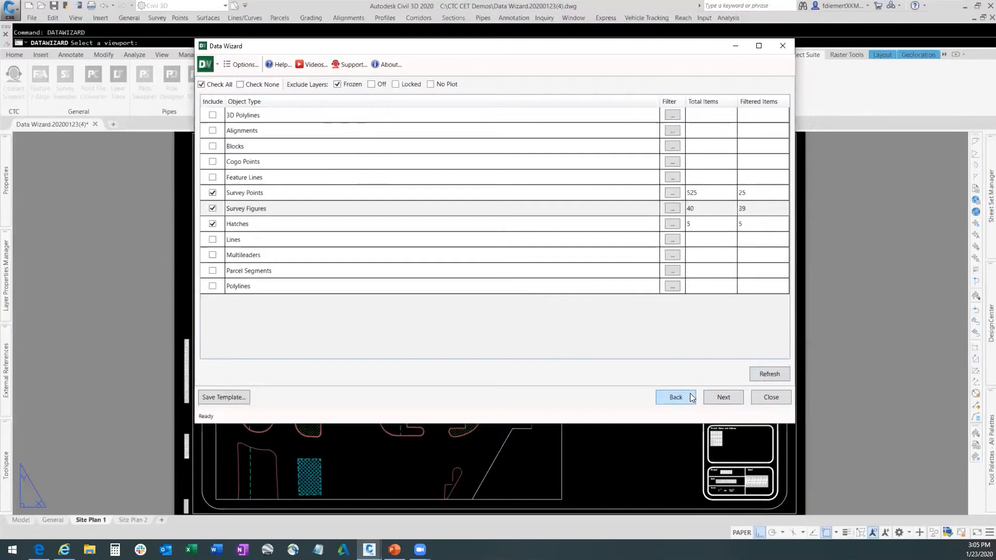
left_click(723, 397)
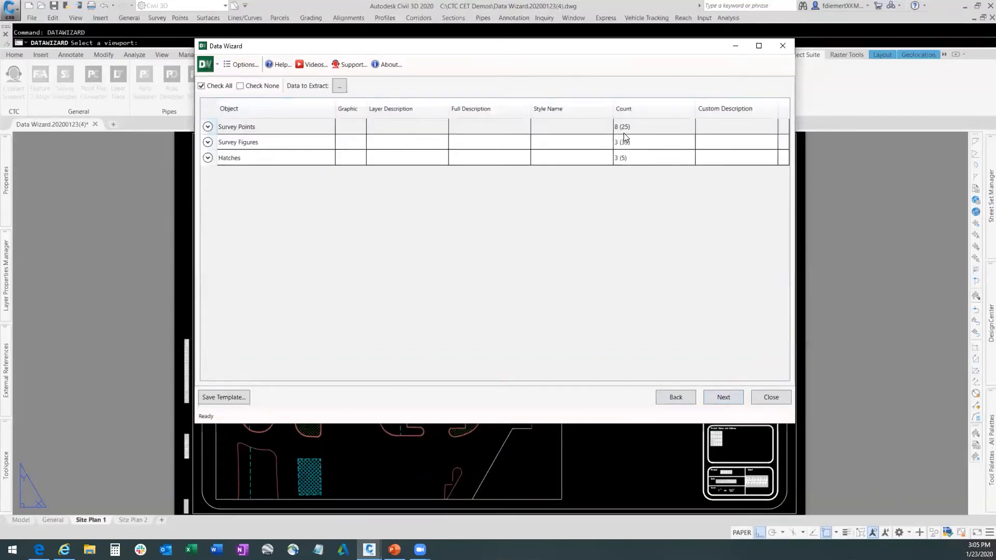
left_click(207, 127)
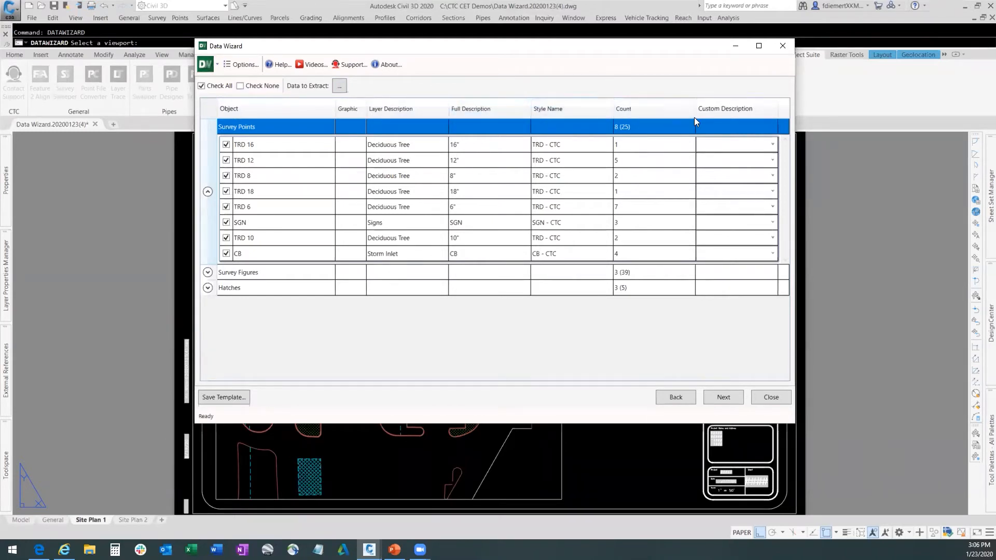
- Restrict the data to extract to Graphic and Layer Description, removing Full Description, Style Name, Count and Custom Description
left_click(340, 92)
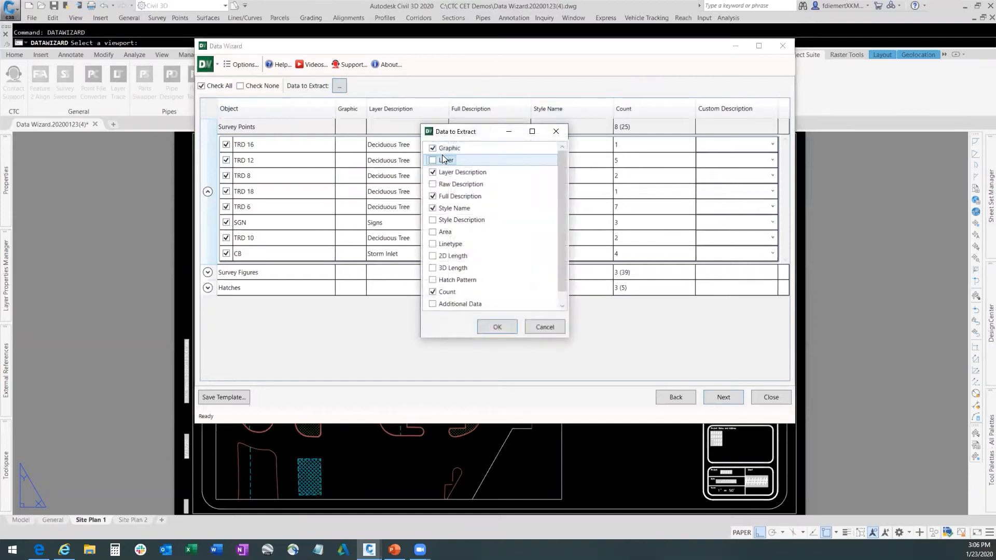
left_click(450, 175)
left_click(442, 196)
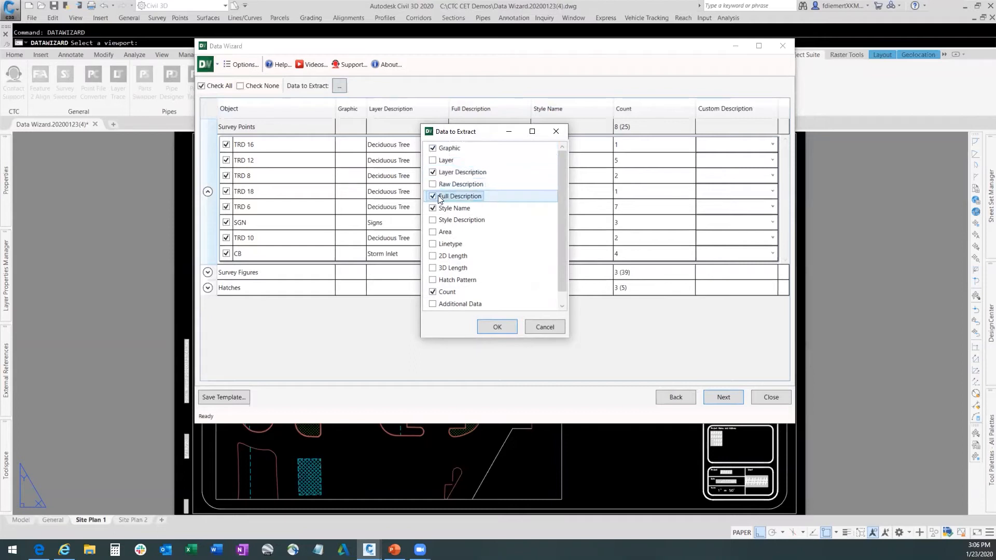
left_click(432, 196)
left_click(436, 210)
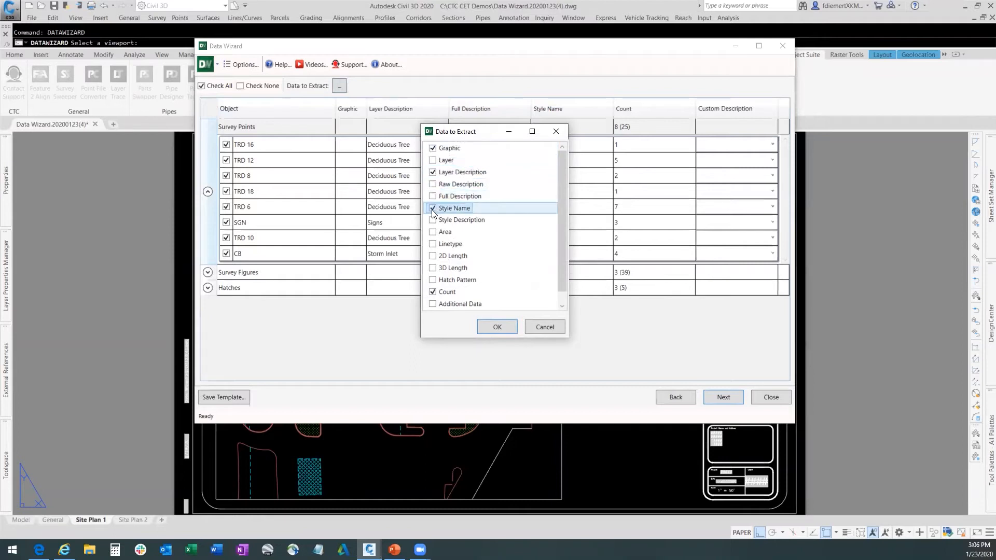
left_click(432, 208)
left_click(433, 292)
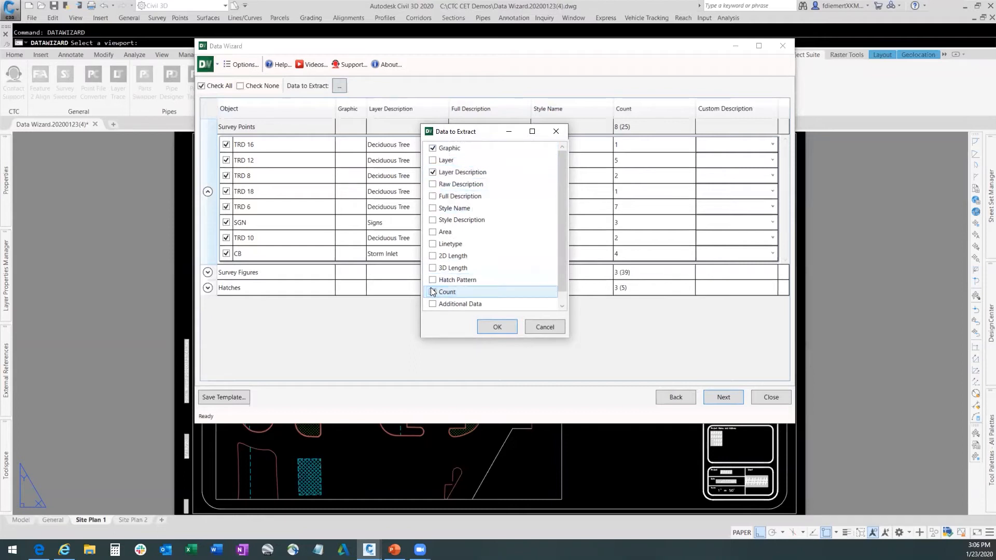
scroll(466, 265, "down", 1)
left_click(438, 305)
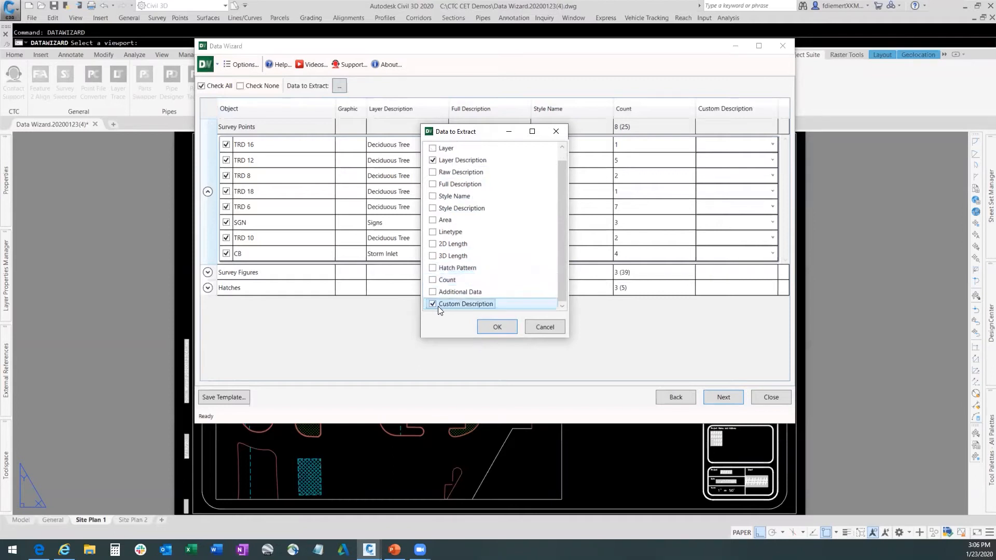
scroll(477, 266, "up", 1)
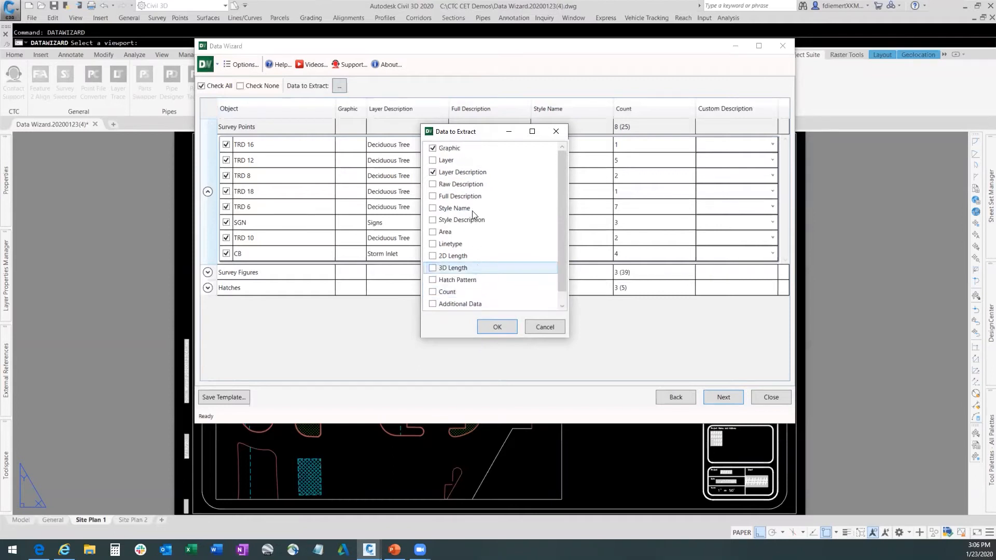
left_click(461, 184)
left_click(459, 280)
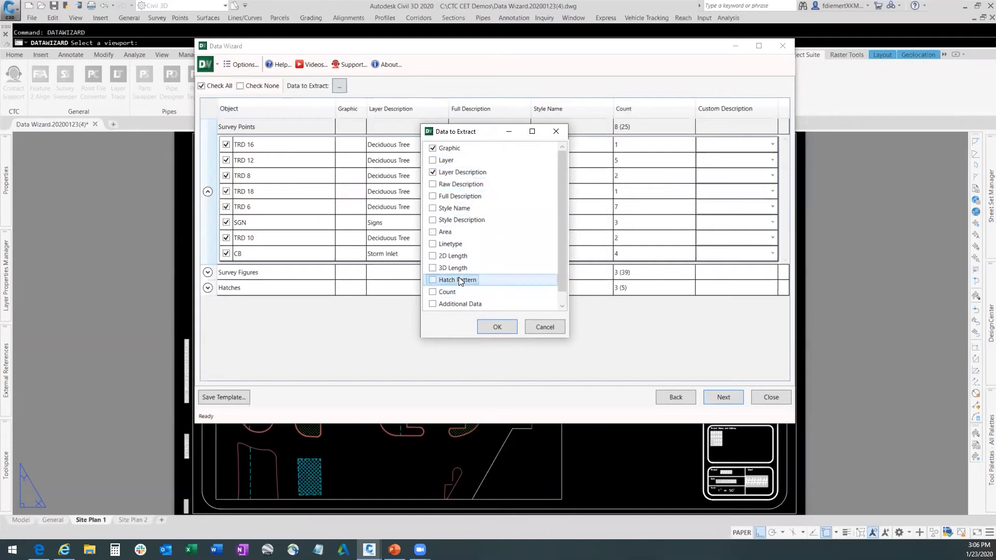
left_click(495, 327)
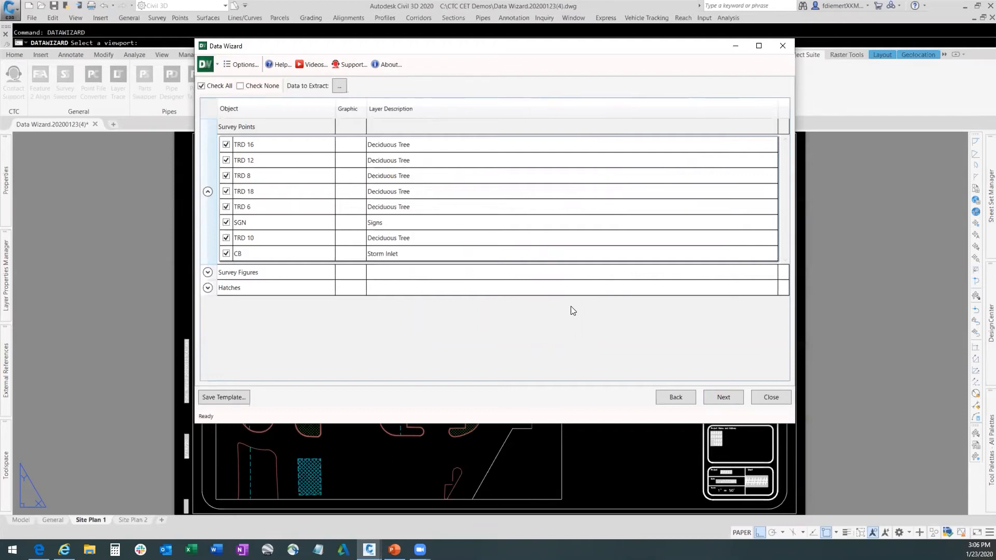
- Return to the object types and weed duplicate Survey Points by object style with a TRD wildcard, refreshing the item counts
left_click(676, 398)
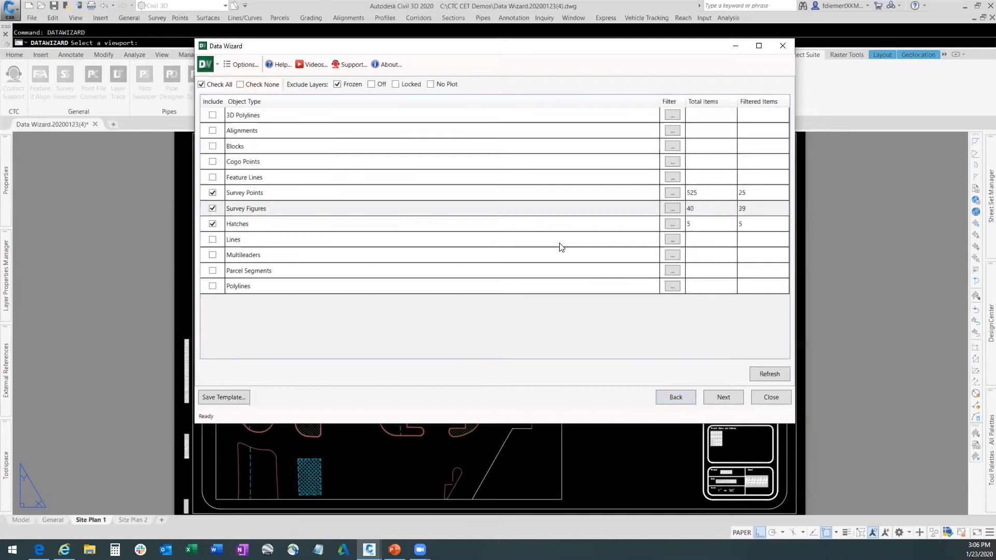
left_click(672, 193)
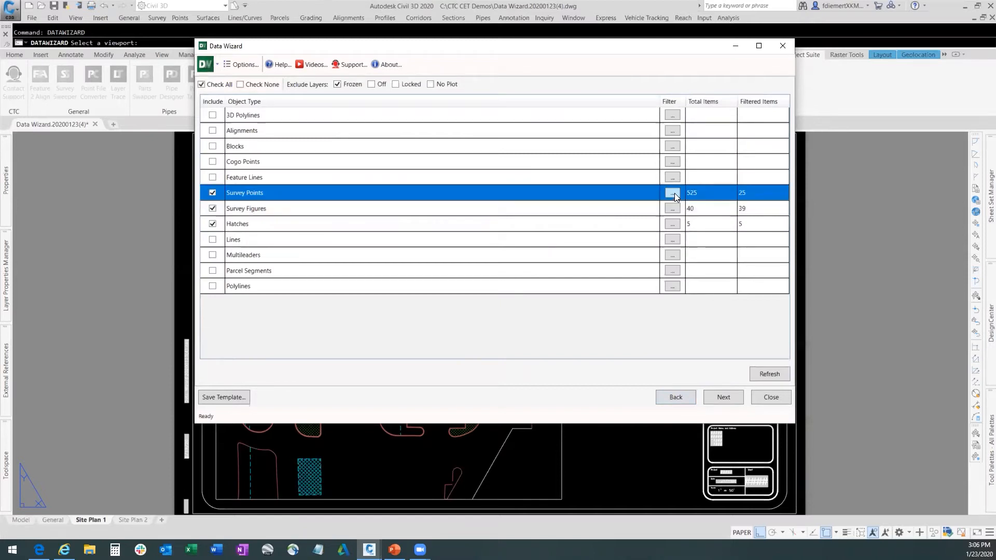
left_click(674, 193)
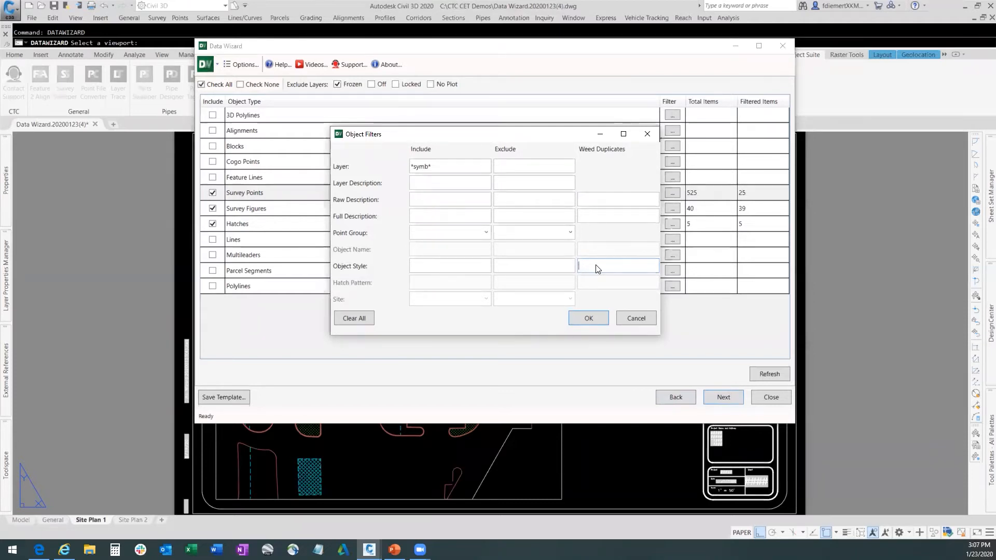
type("TRD")
key("BackSpace")
key("BackSpace")
key("BackSpace")
type("*TRD")
left_click(589, 318)
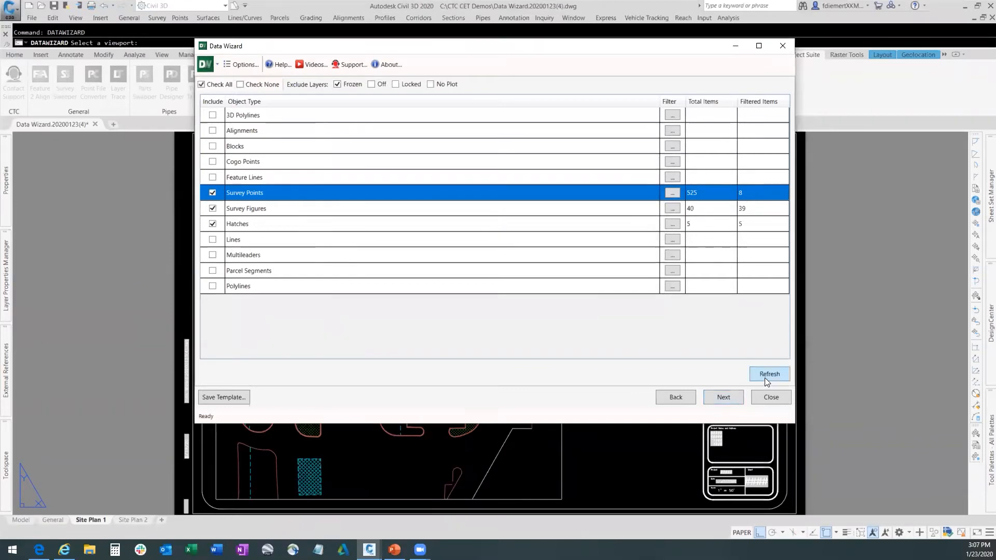
- Proceed to the extracted object list and expand the Survey Figures and Hatches groups
left_click(719, 395)
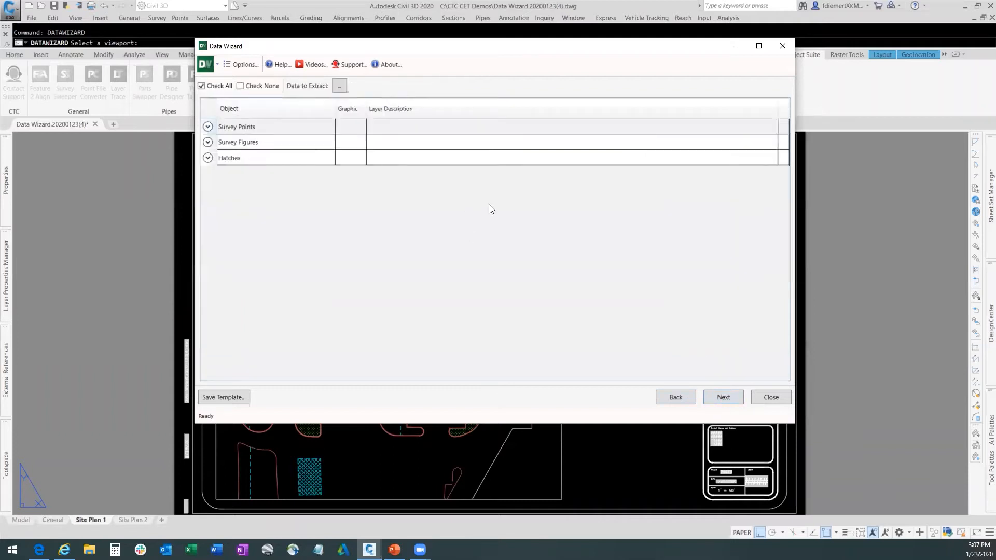
left_click(208, 142)
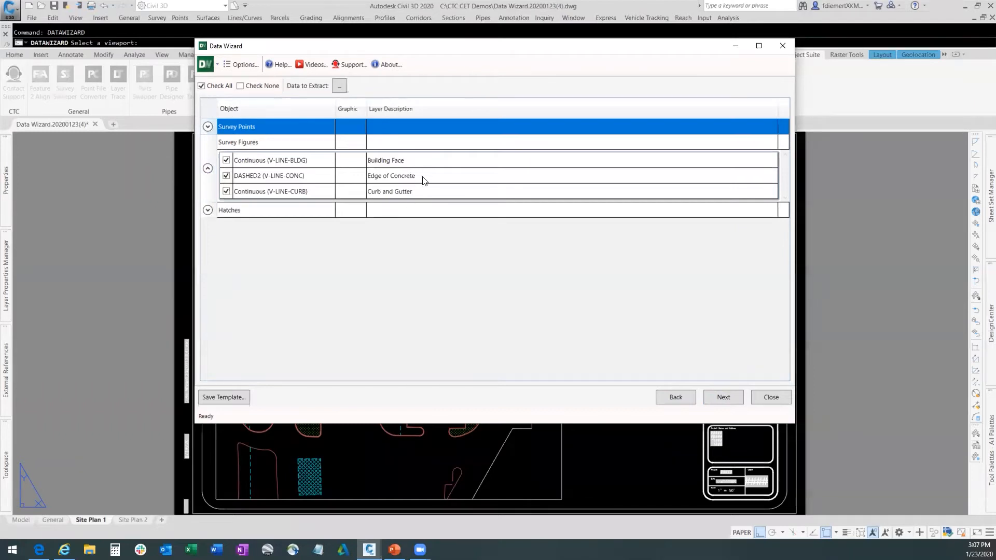
left_click(207, 209)
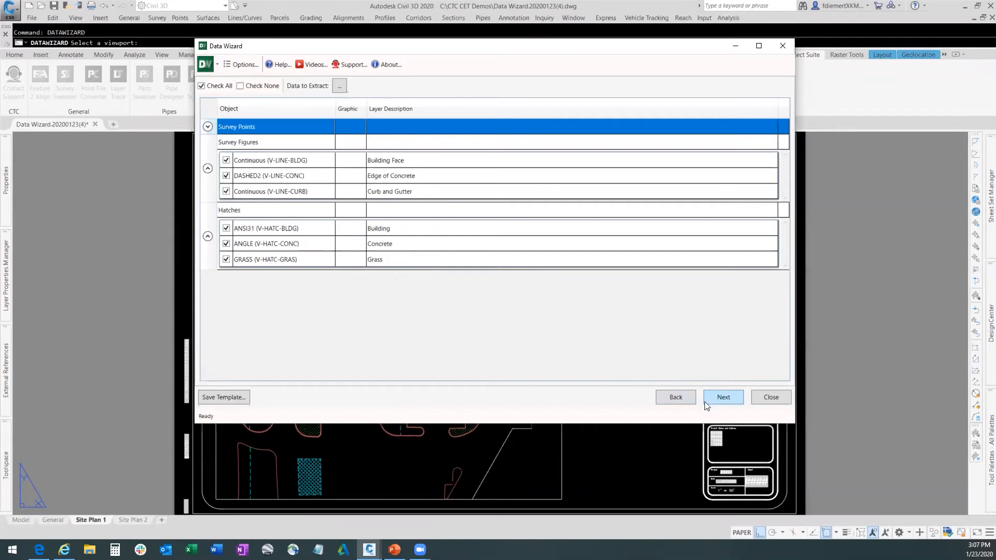
- Proceed to the output settings, set capitalization to Upper Case and include the legend title
left_click(724, 397)
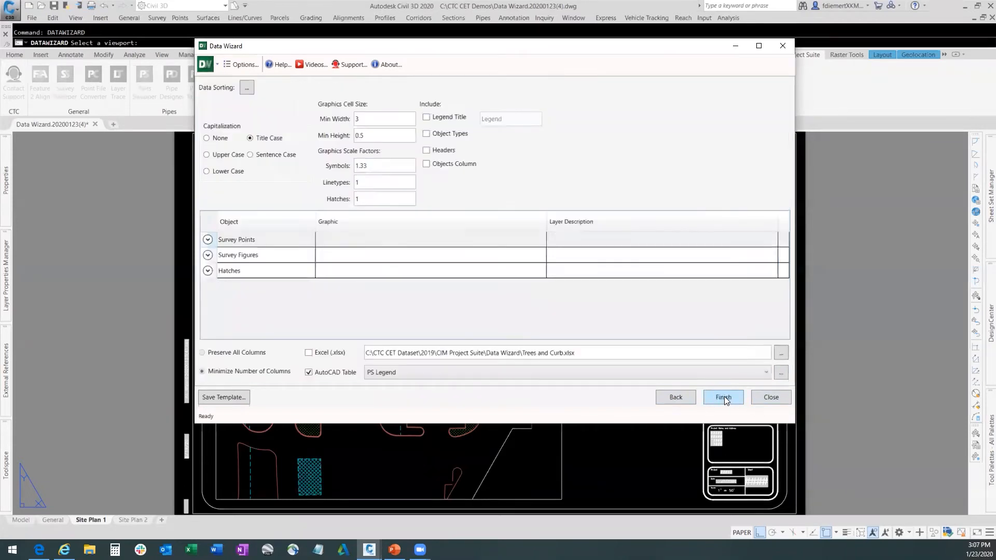
left_click(207, 156)
left_click(426, 118)
- Apply data sorting with object groups sorted and Survey Points ordered by Layer Description
left_click(247, 88)
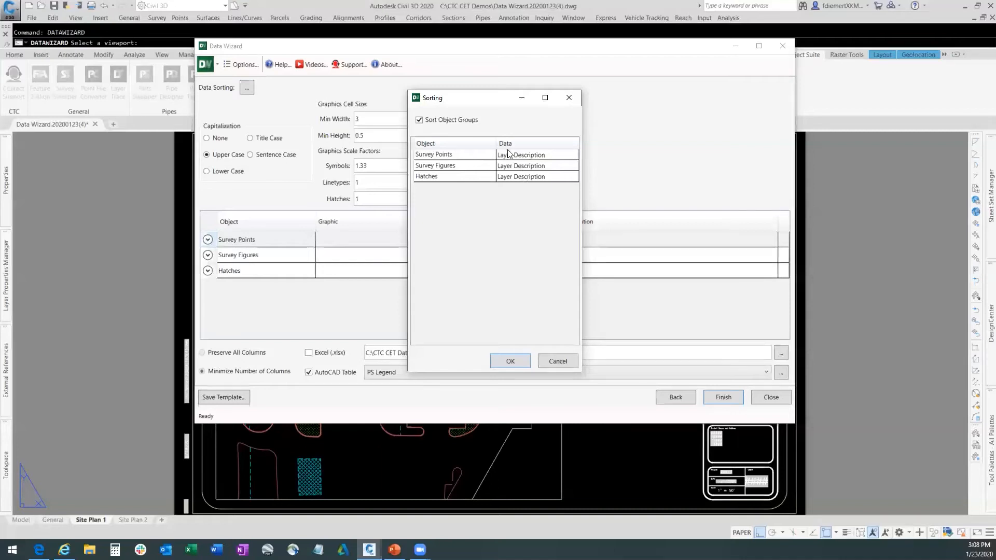
left_click(524, 157)
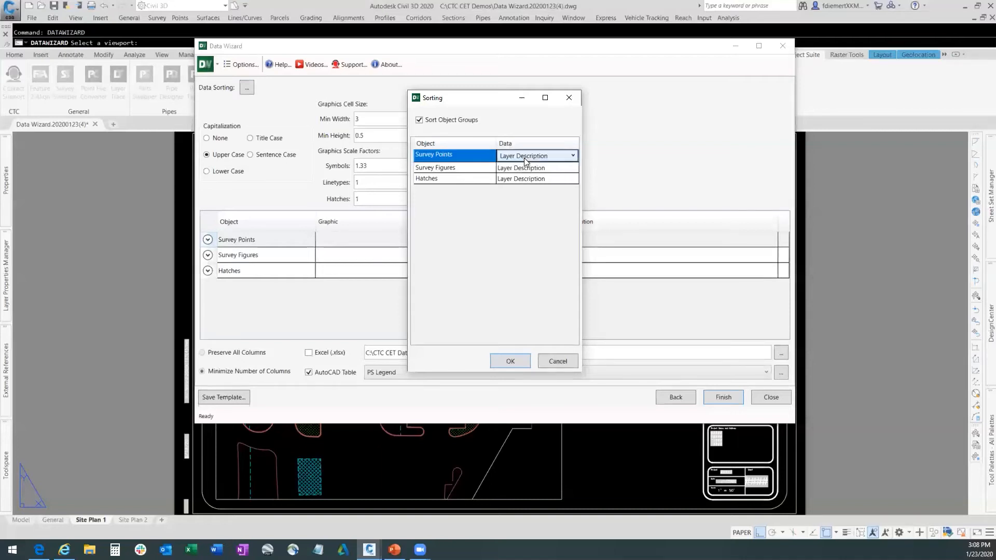
left_click(574, 157)
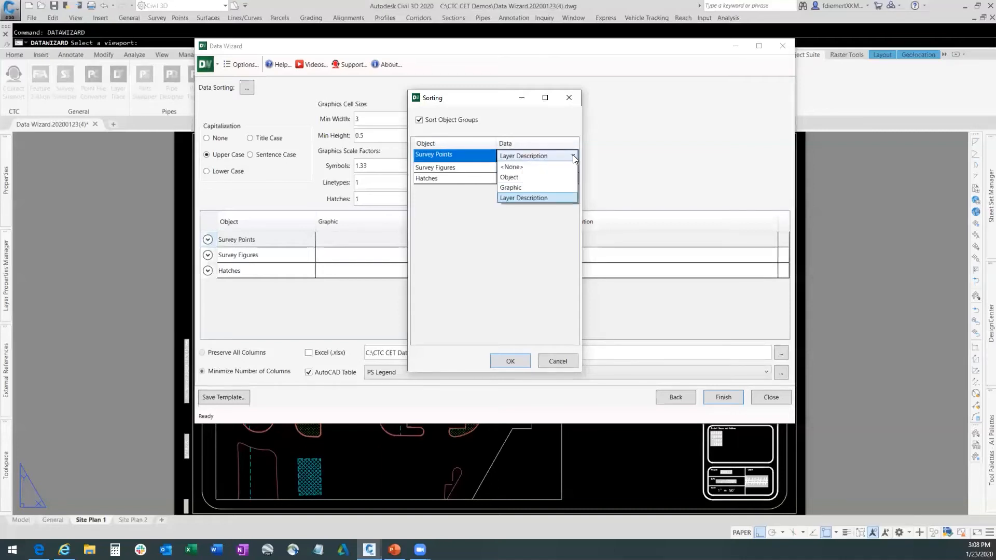
left_click(522, 200)
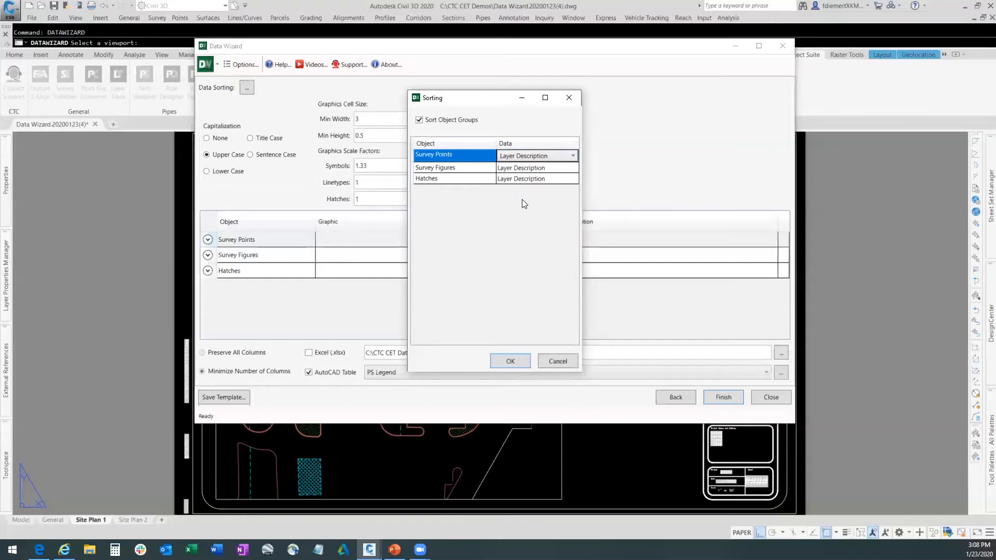
left_click(508, 361)
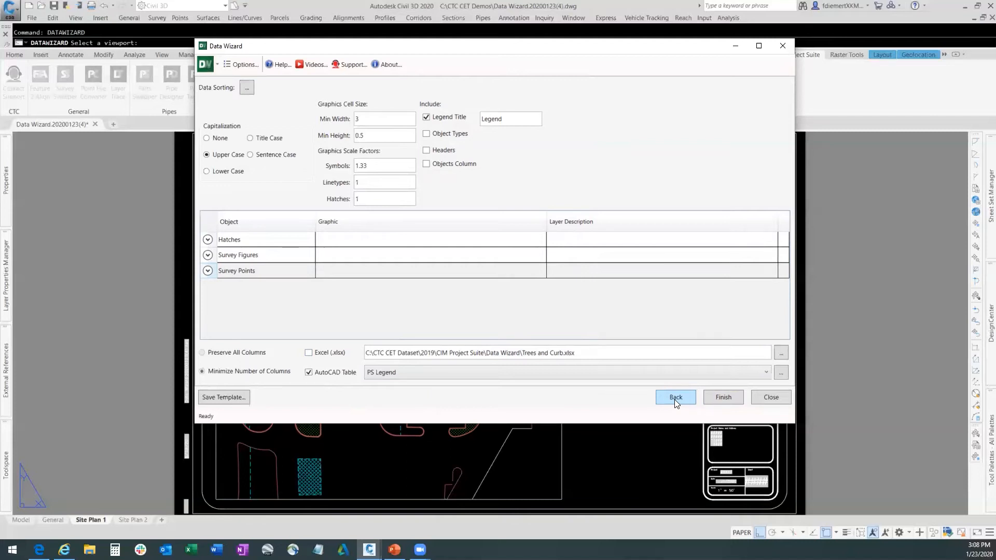
- Generate the legend table and place it in the blank area between the Site Plan 1 viewport and the title block
left_click(722, 397)
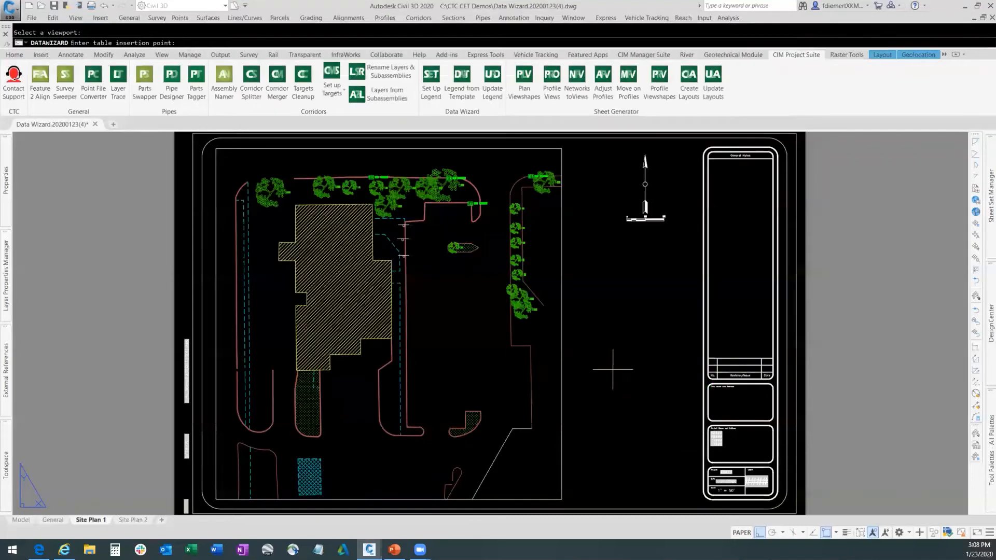
left_click(568, 278)
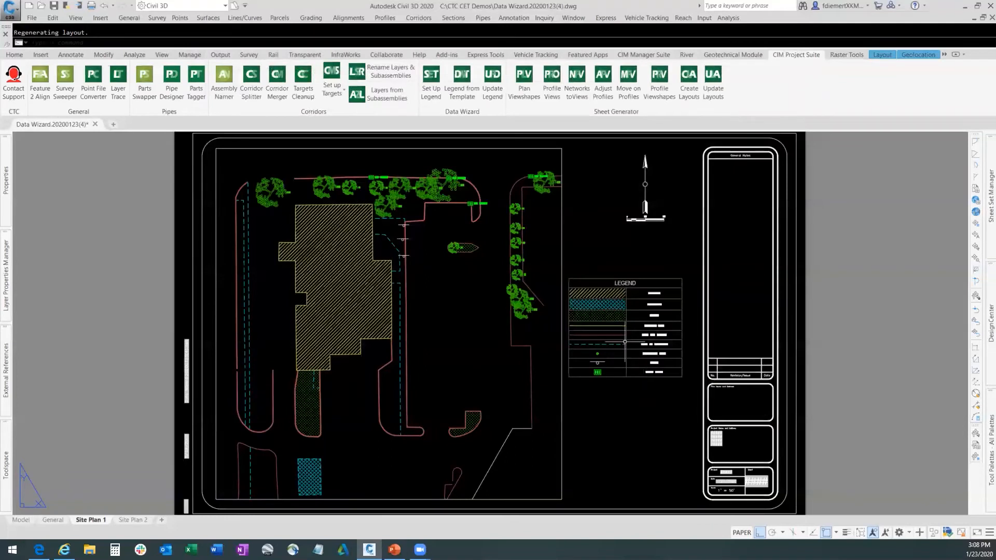
- Compare the inserted legend's hatches, linetypes and point symbols with the objects shown in the site plan
scroll(630, 306, "up", 6)
scroll(698, 222, "down", 2)
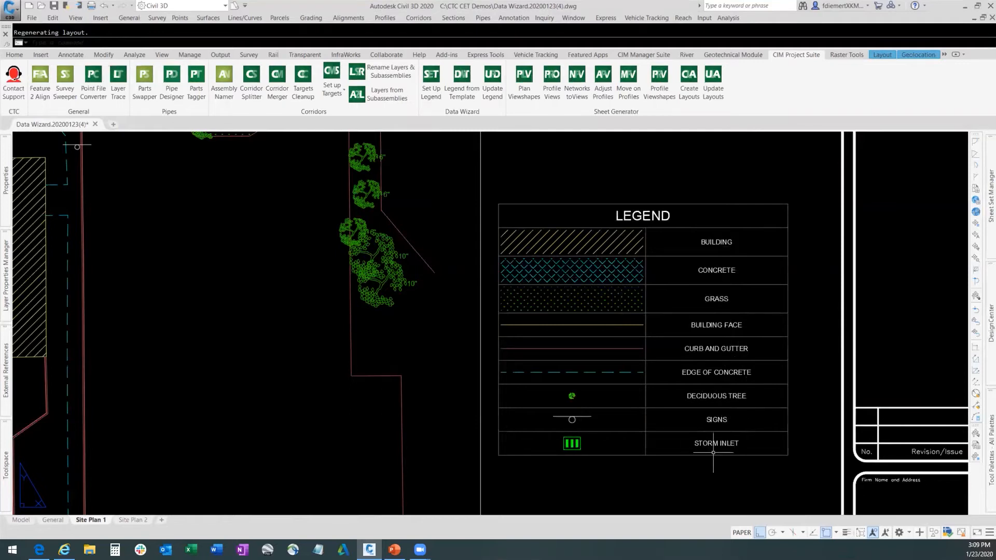
scroll(658, 402, "down", 3)
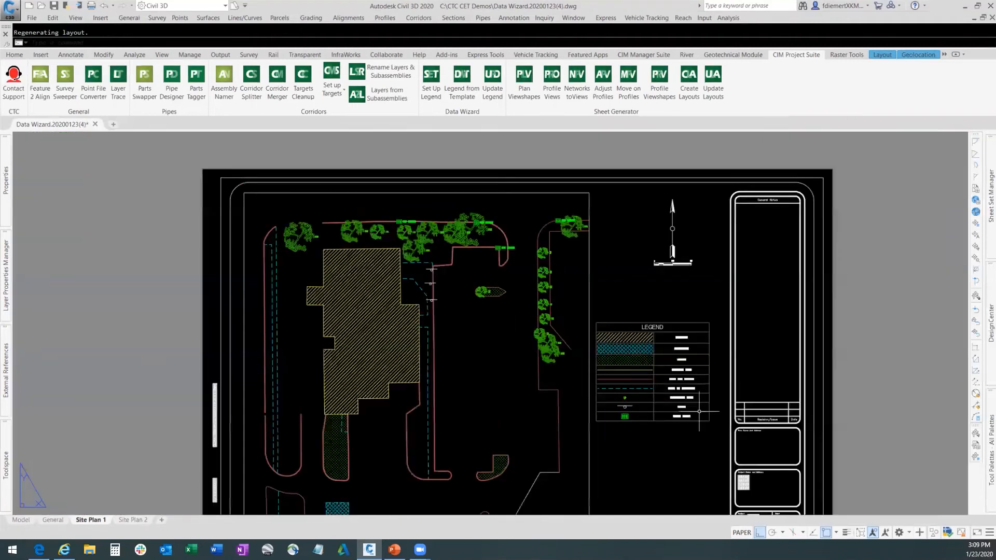
scroll(515, 291, "up", 5)
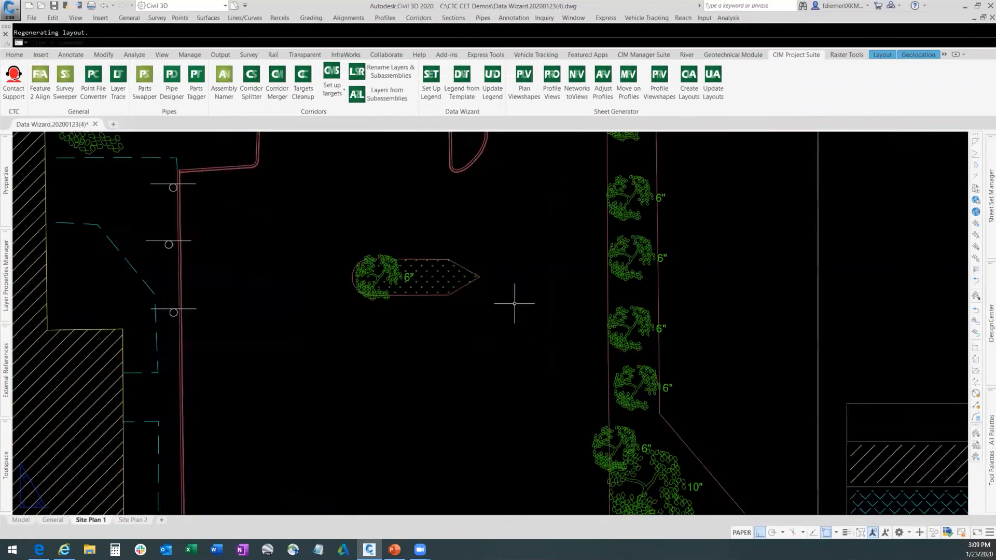
scroll(502, 216, "down", 2)
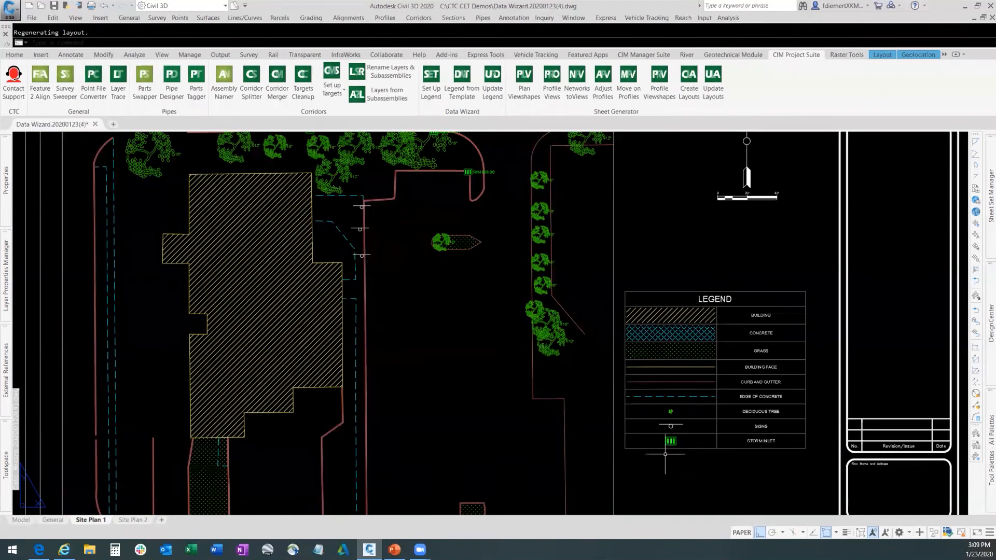
scroll(677, 426, "up", 3)
scroll(660, 429, "down", 3)
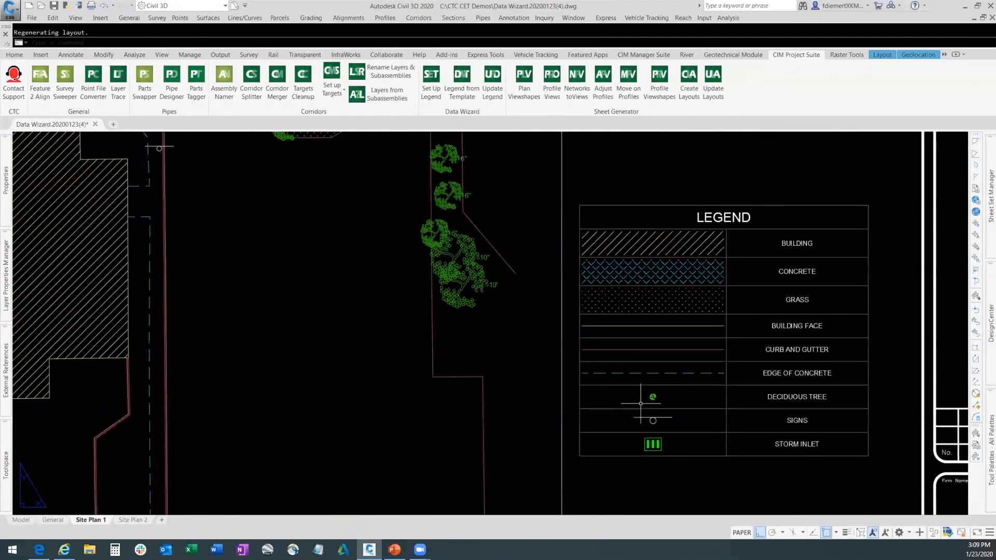
scroll(597, 382, "down", 2)
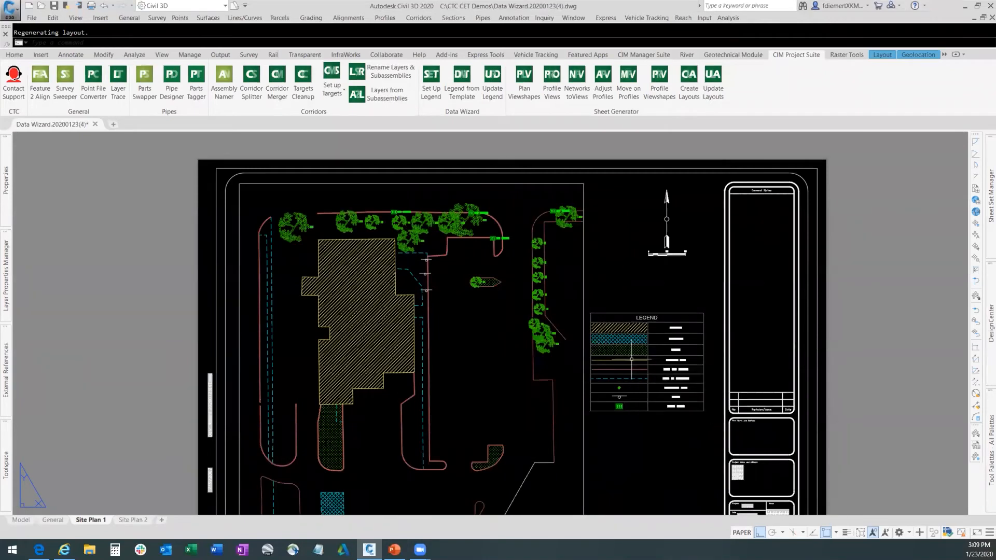
- Switch to the Site Plan 2 layout and start a new legend setup limited to that layout and its plan viewport
mouse_move(135, 521)
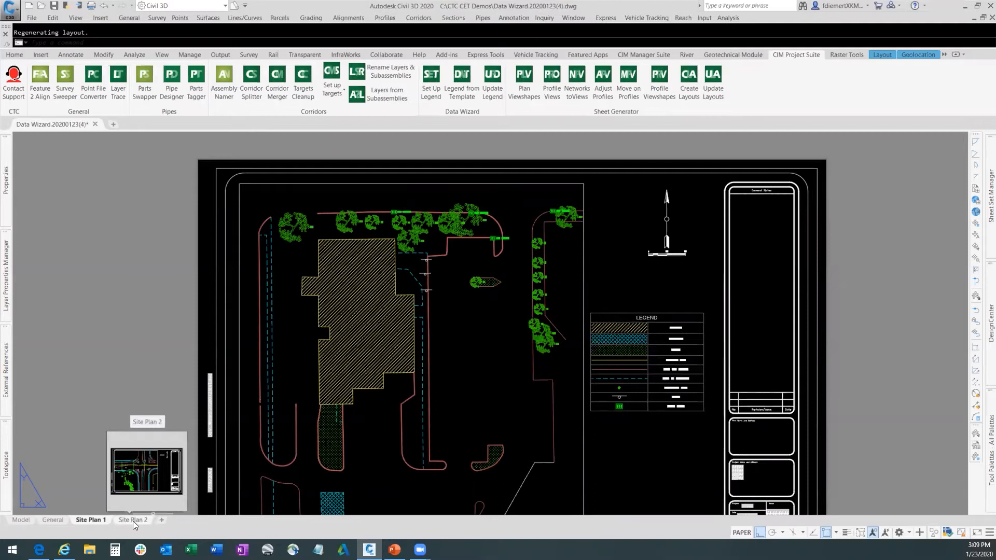
left_click(133, 521)
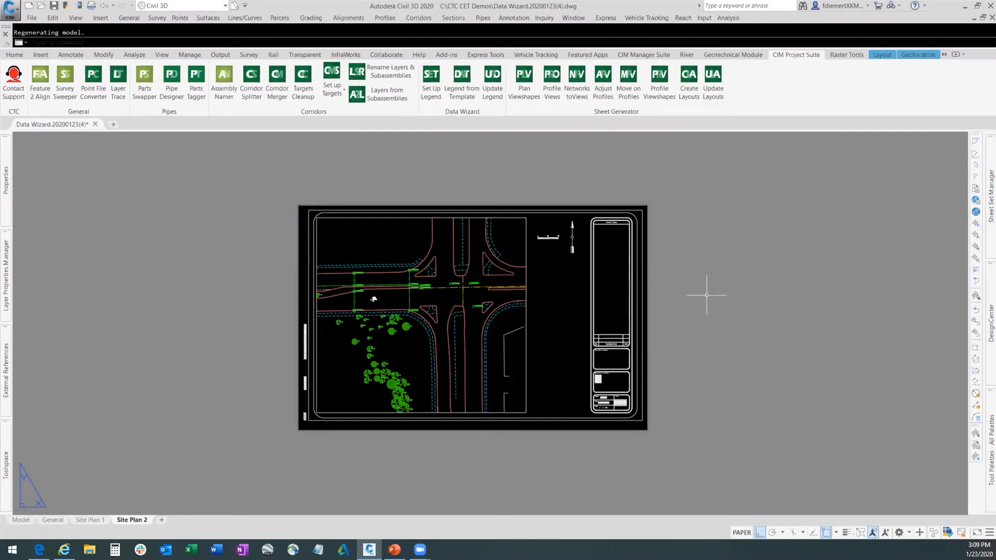
left_click(429, 77)
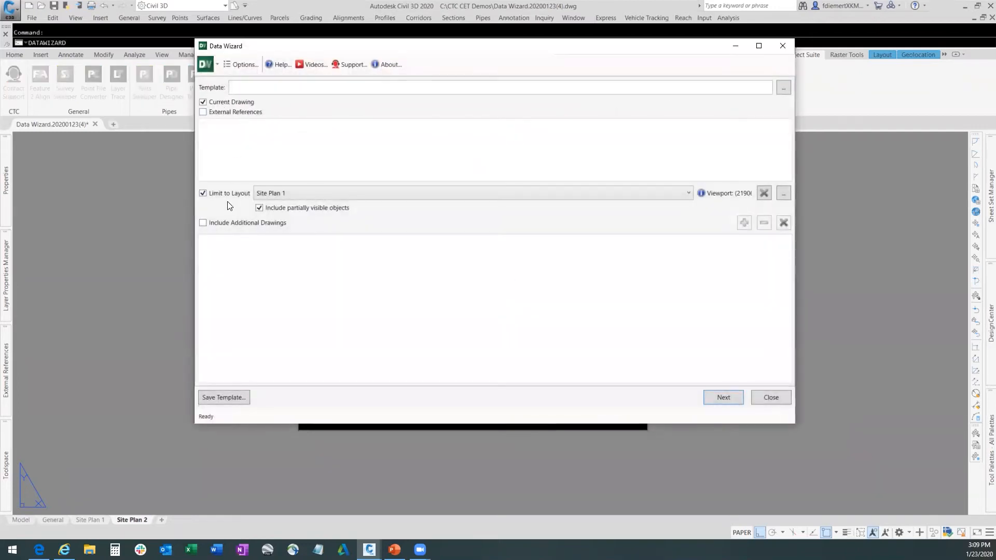
left_click(379, 193)
left_click(317, 228)
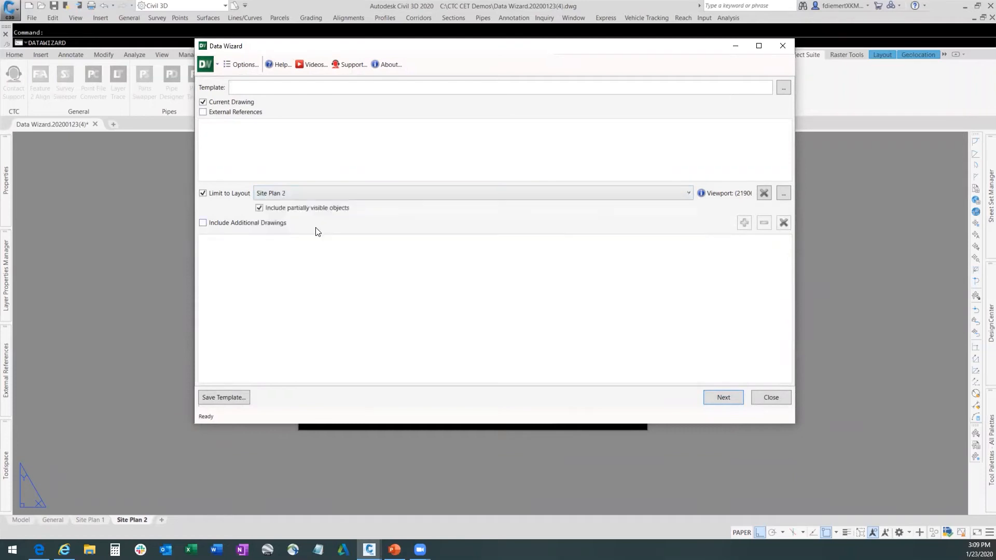
left_click(784, 194)
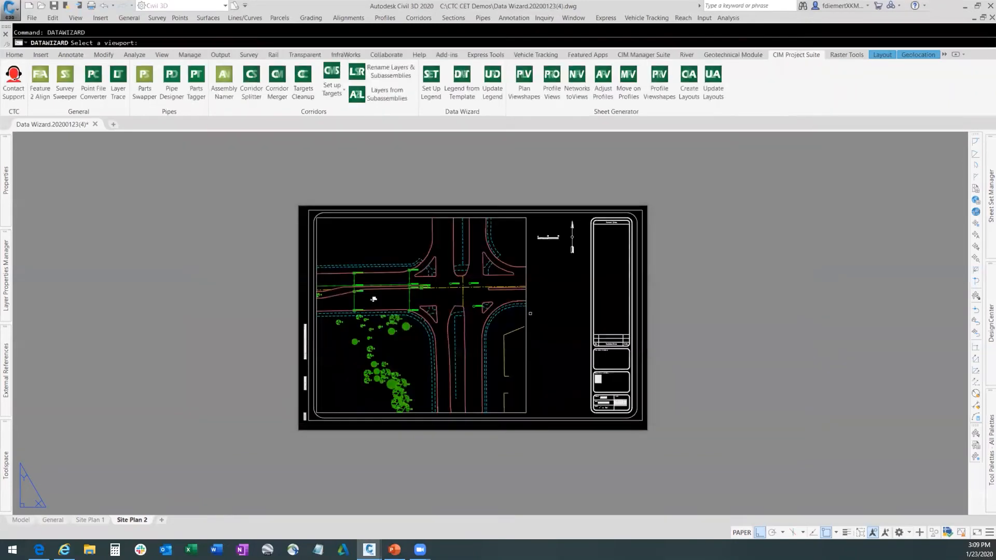
left_click(525, 313)
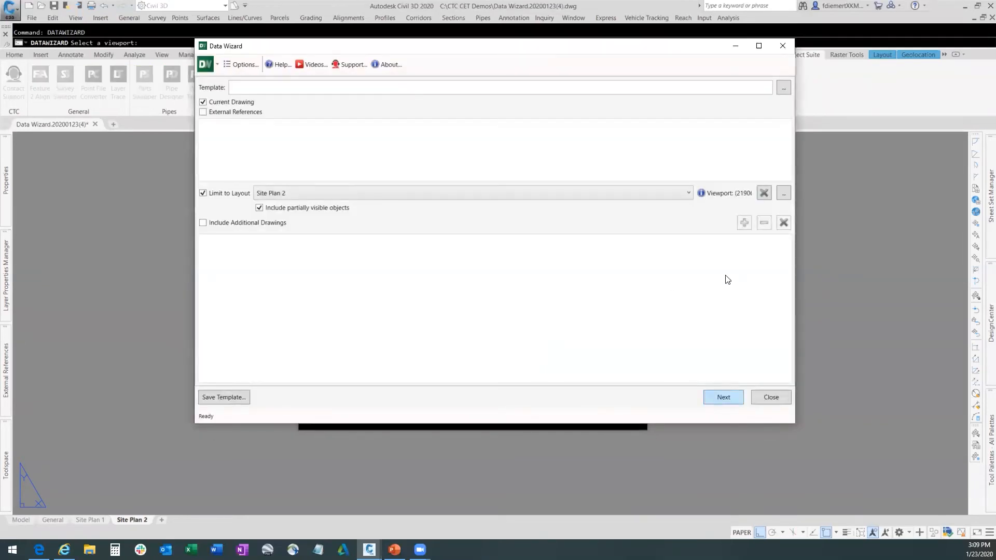
- Proceed to the object types, exclude Hatches from the extraction and refresh the item counts
left_click(723, 401)
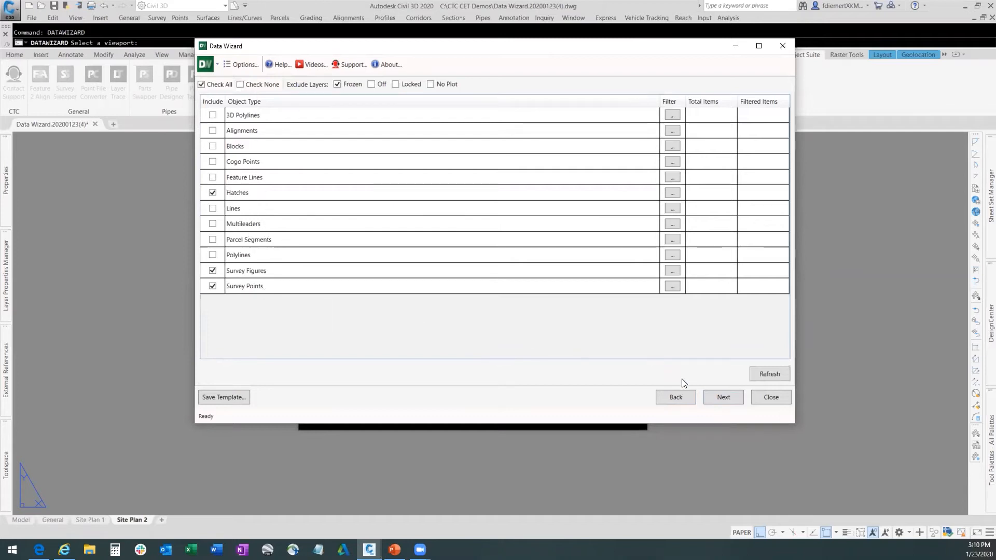
left_click(769, 373)
left_click_drag(534, 51, 526, 46)
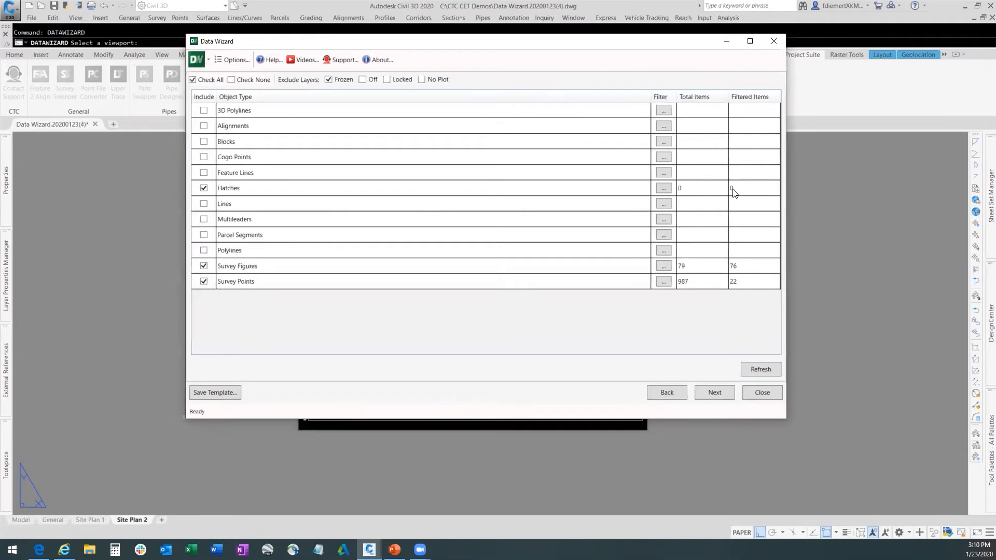
left_click(204, 188)
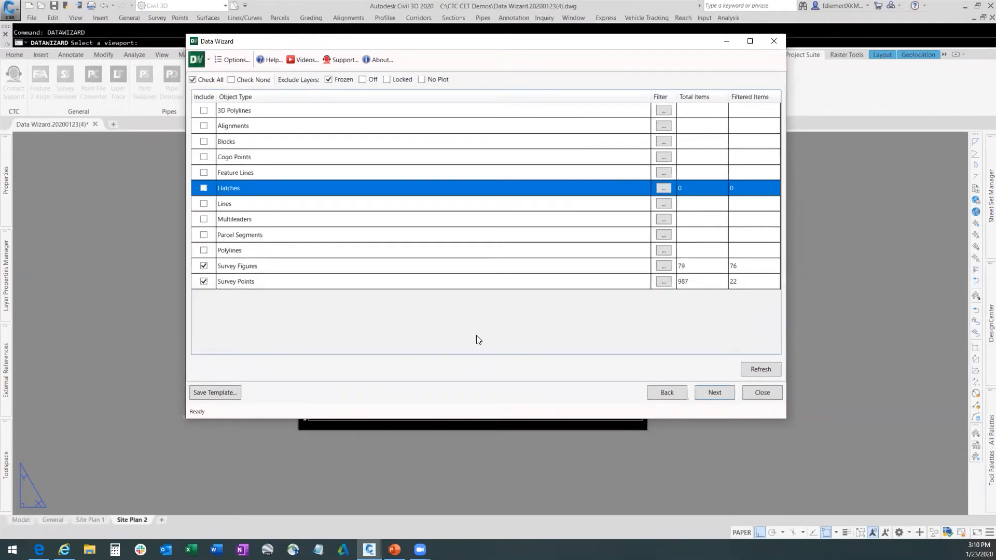
left_click(759, 368)
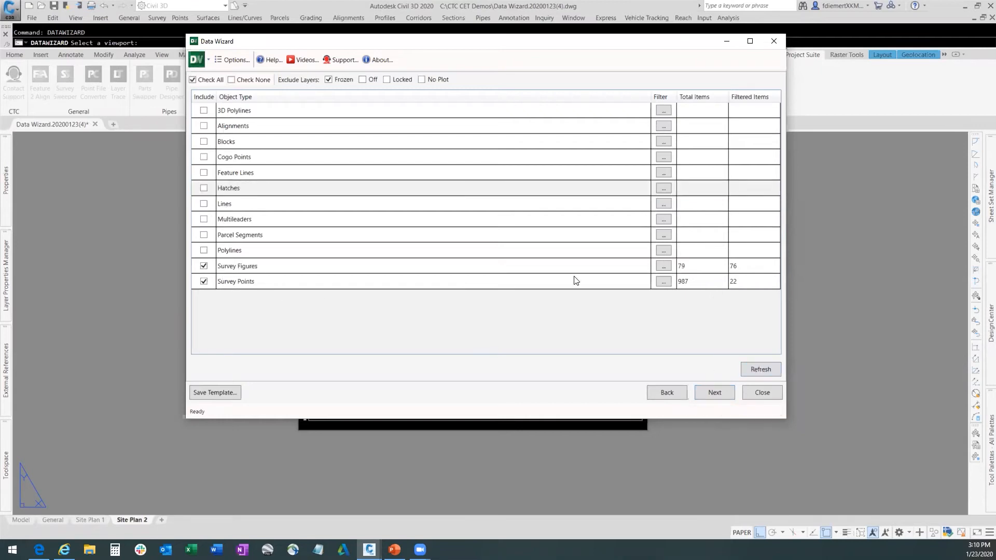
- Try including frozen layers in the extraction and refresh the item counts
left_click(329, 79)
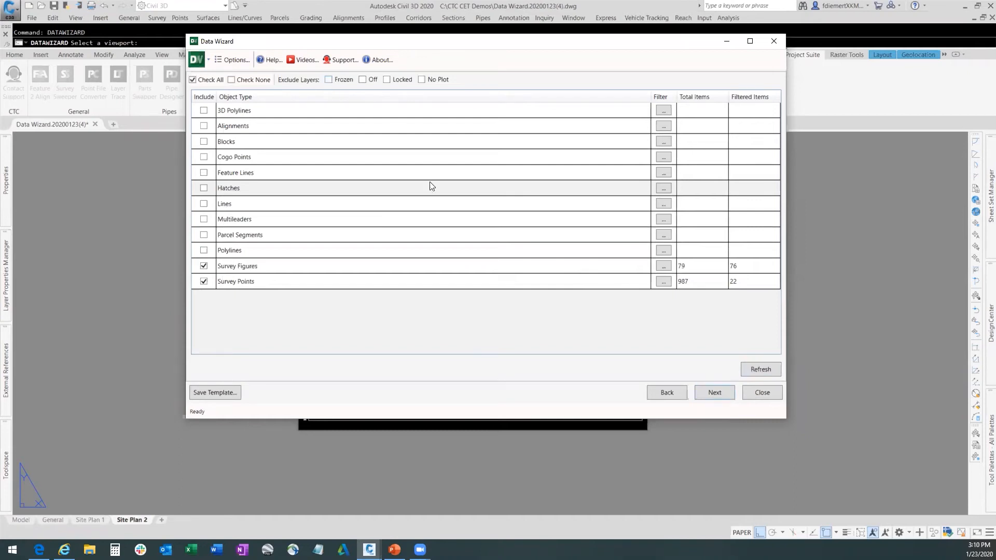
left_click(752, 371)
- Filter Survey Points to layers matching *symb* and clear the object style entry for weeding duplicates
left_click(662, 283)
left_click(659, 284)
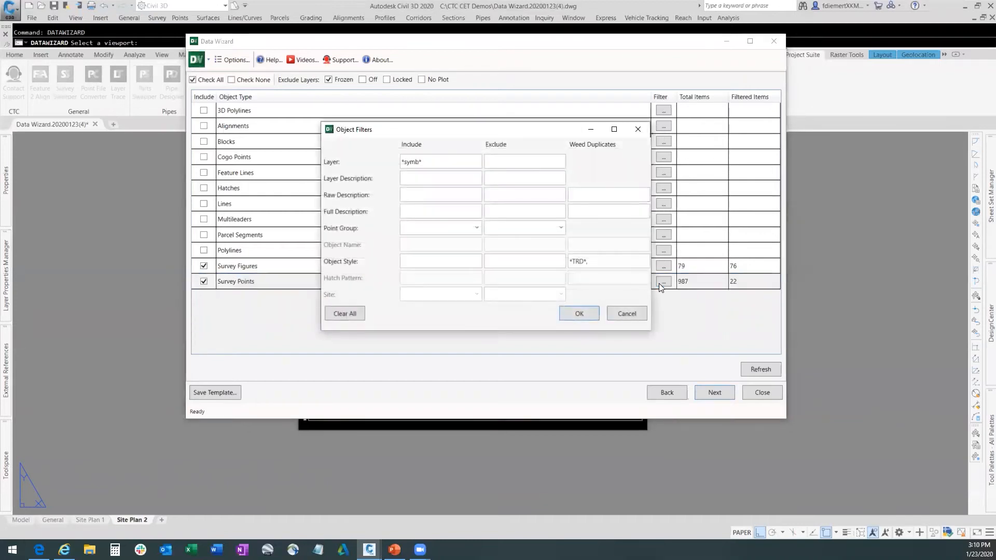
left_click(420, 163)
type("*symb*")
left_click_drag(594, 263, 551, 265)
key("BackSpace")
left_click(578, 313)
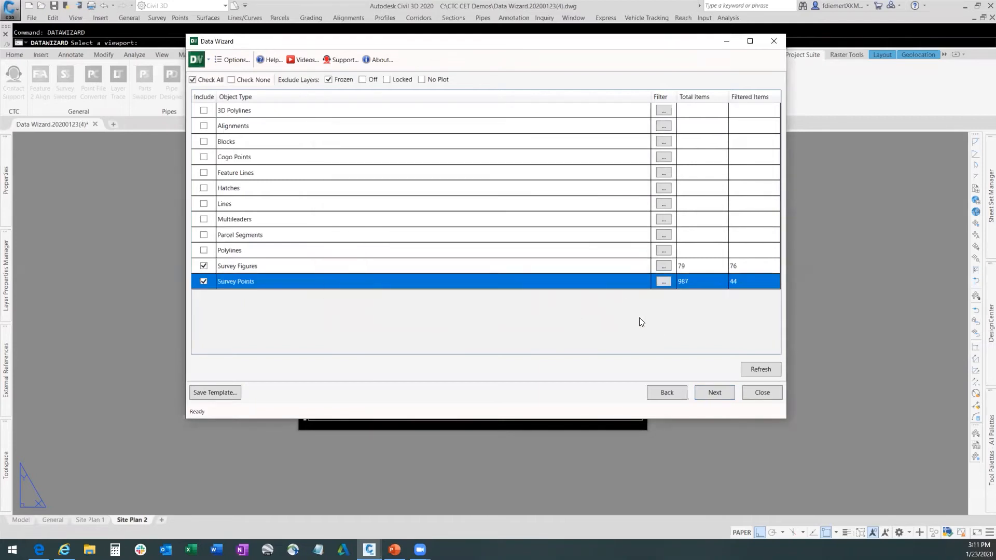
- Check the layer filter applied to Survey Figures
left_click(662, 266)
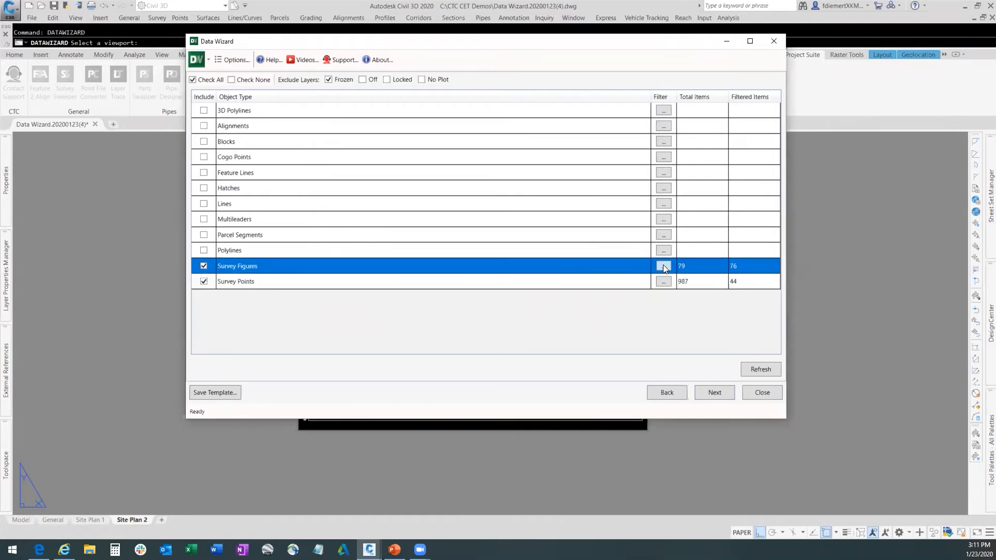
left_click(662, 266)
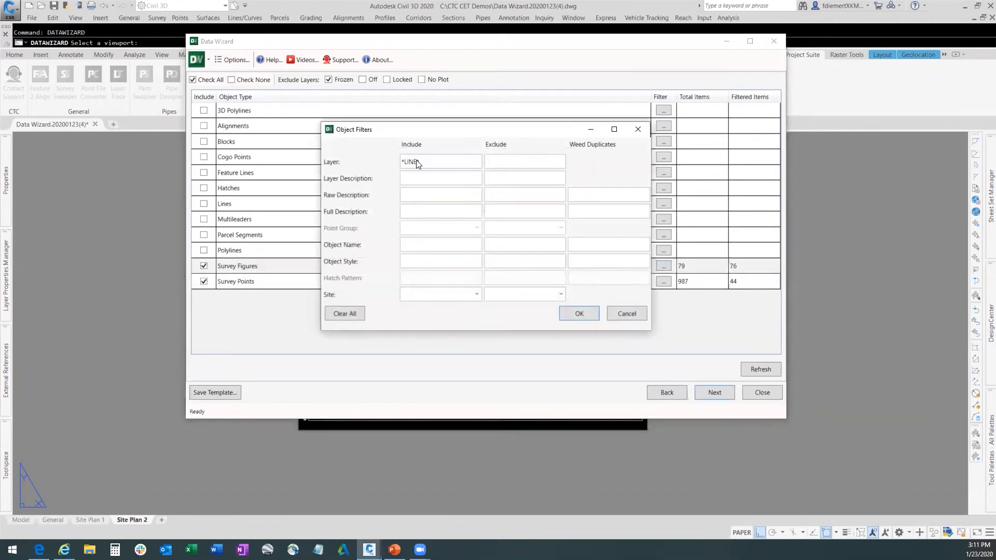
left_click(585, 317)
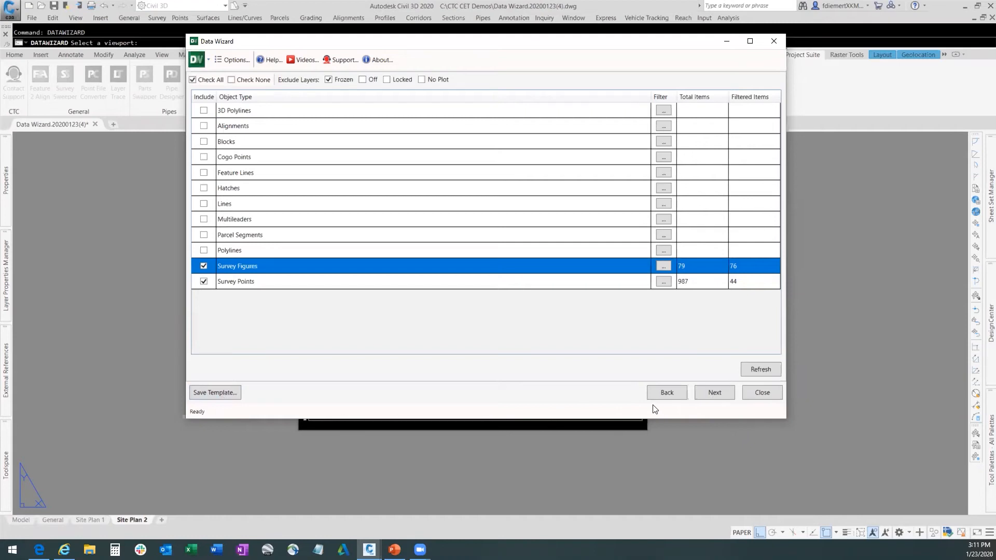
- Proceed to the extracted object list and review the entries under Survey Figures and Survey Points
left_click(715, 393)
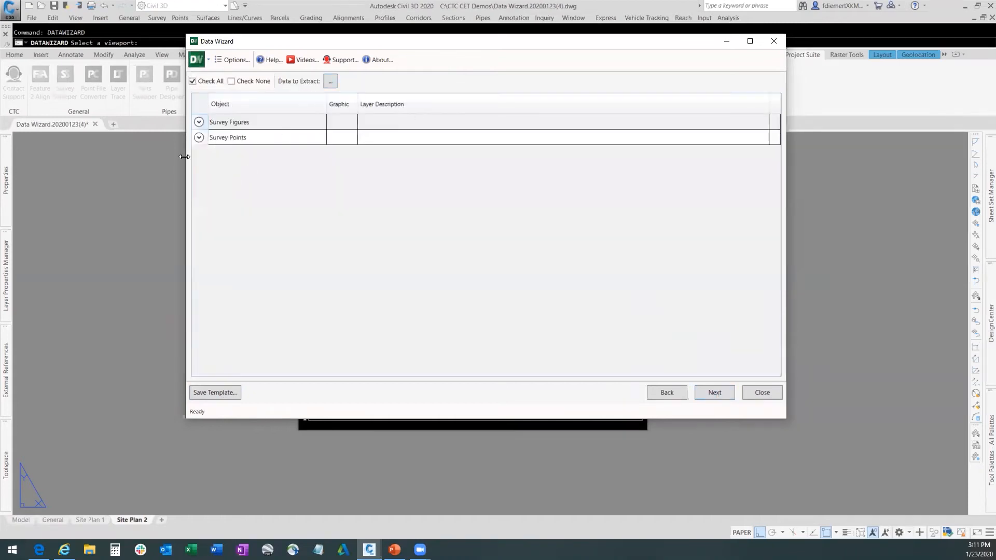
left_click(199, 121)
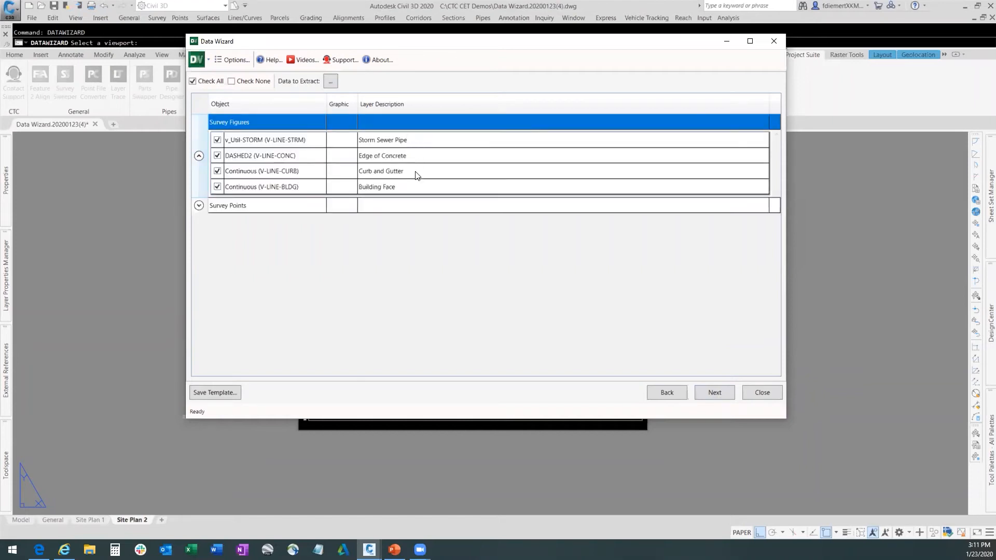
left_click(198, 156)
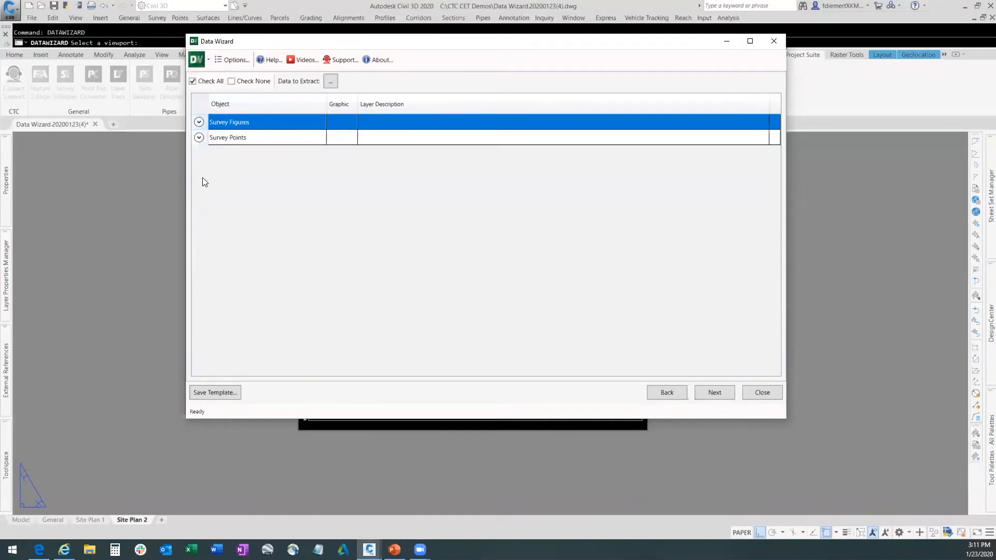
left_click(199, 138)
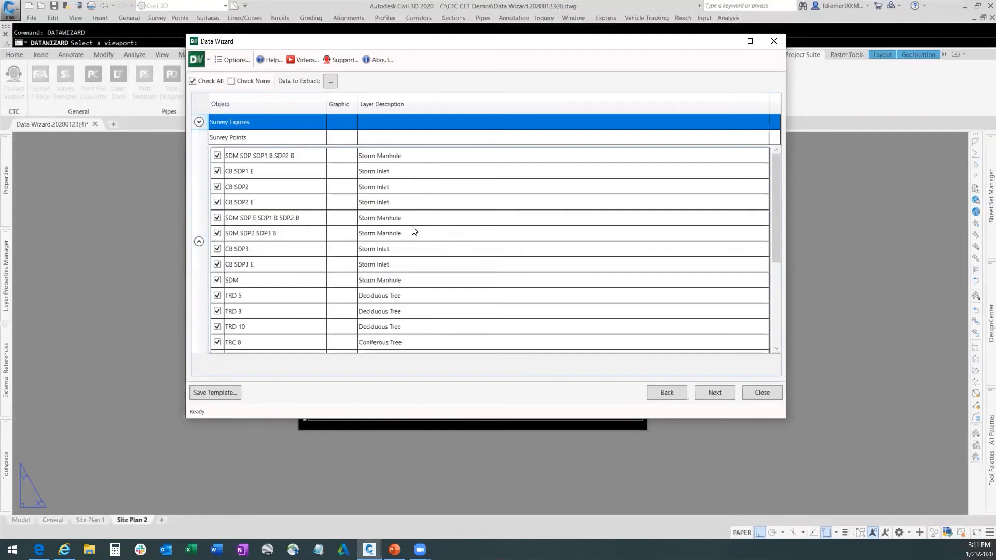
scroll(421, 281, "down", 2)
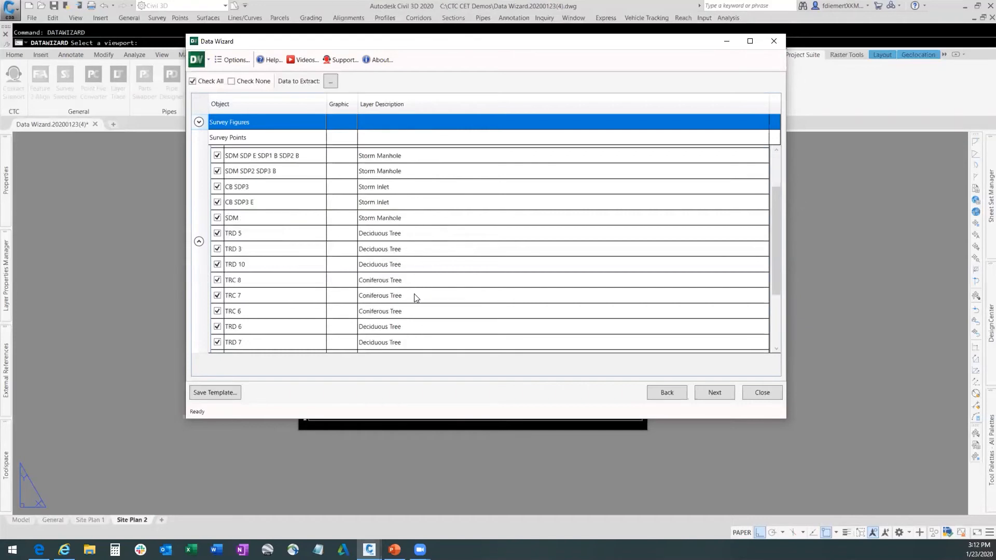
- Review the storm structure and tree entries listed under Survey Points for repeated symbols
scroll(414, 297, "down", 3)
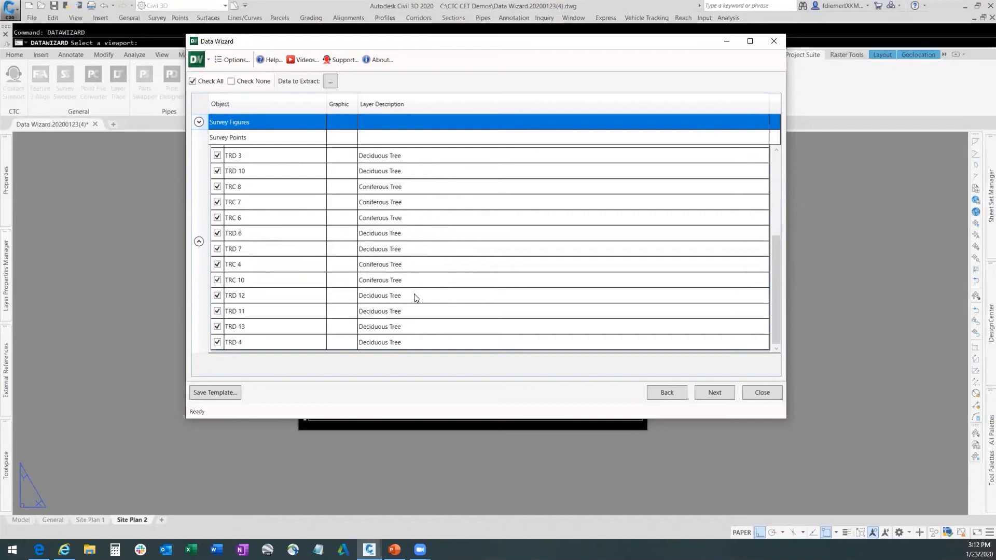
scroll(414, 297, "up", 4)
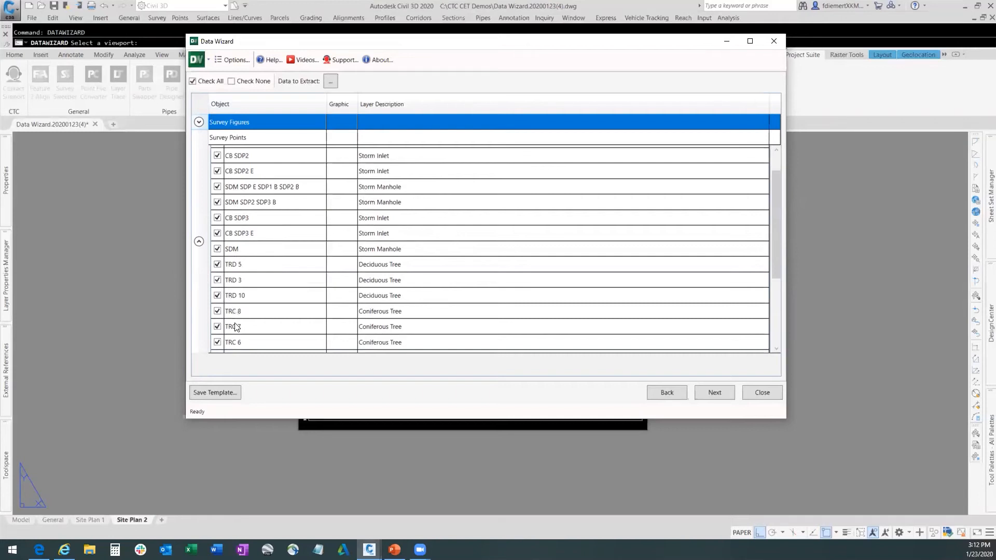
scroll(235, 326, "down", 3)
scroll(235, 326, "up", 3)
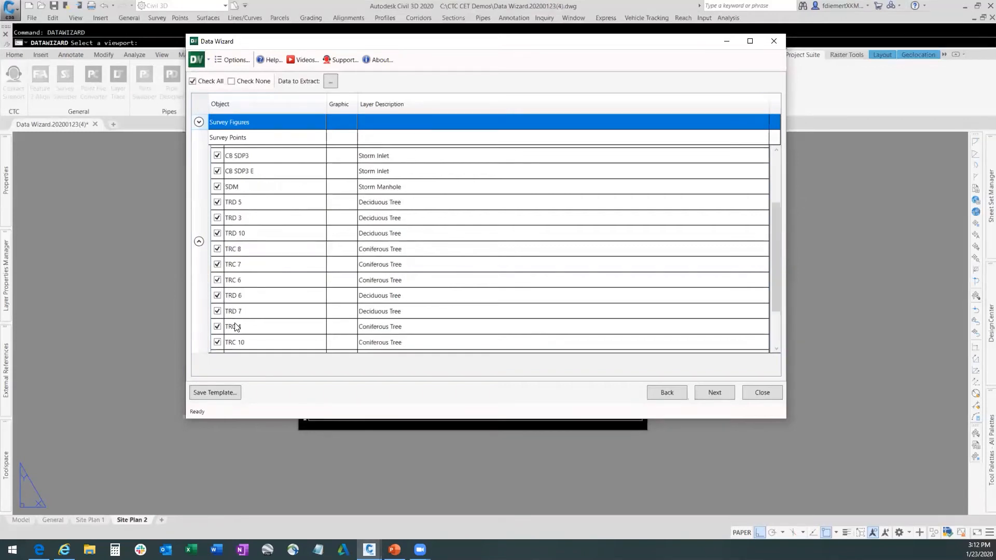
- Return to the object types and set Survey Points to weed duplicate object styles matching *CB*, *SDM*, *TRD*, *TRC*
left_click(675, 392)
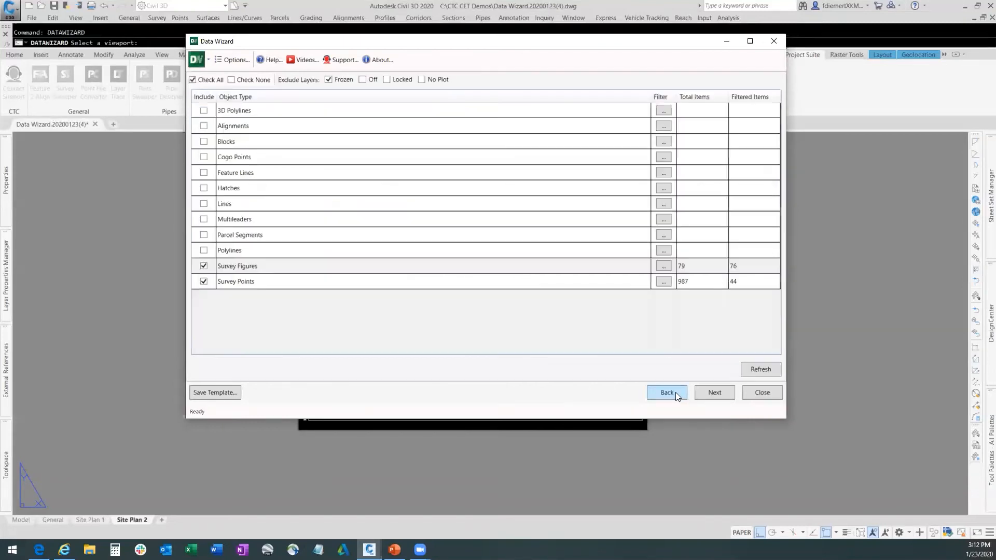
left_click(662, 283)
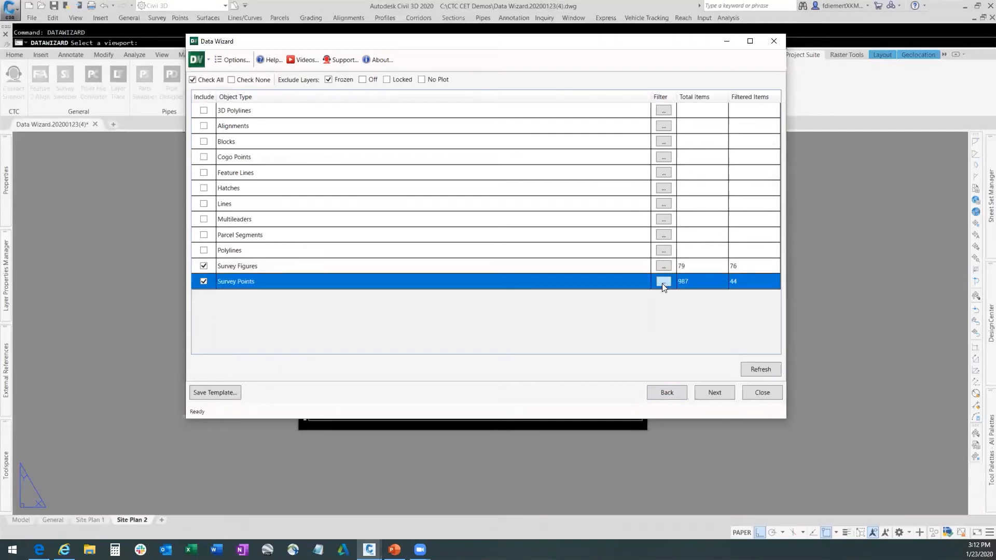
left_click(663, 282)
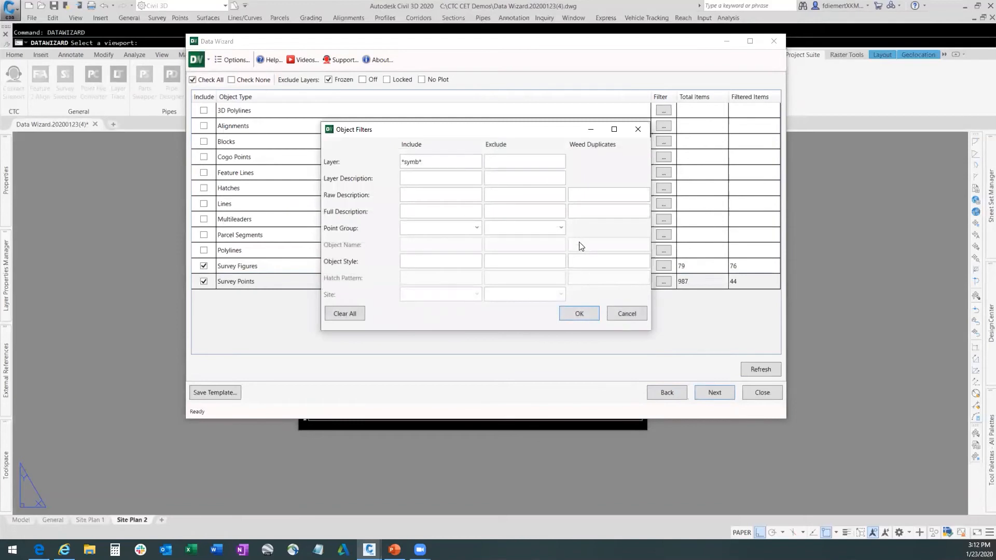
left_click(581, 264)
type("*CB*,")
type("SD")
key("BackSpace")
key("BackSpace")
type("*SDM")
type("*, *TRD")
type("C*")
left_click(581, 313)
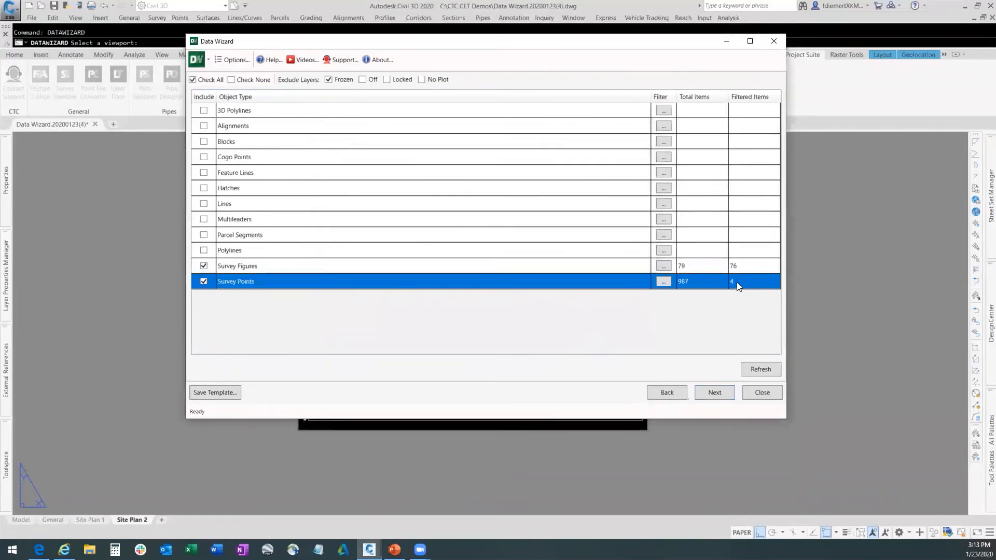
- Generate the legend as a PS Legend AutoCAD table and insert it just beside the viewport on Site Plan 2
left_click(716, 393)
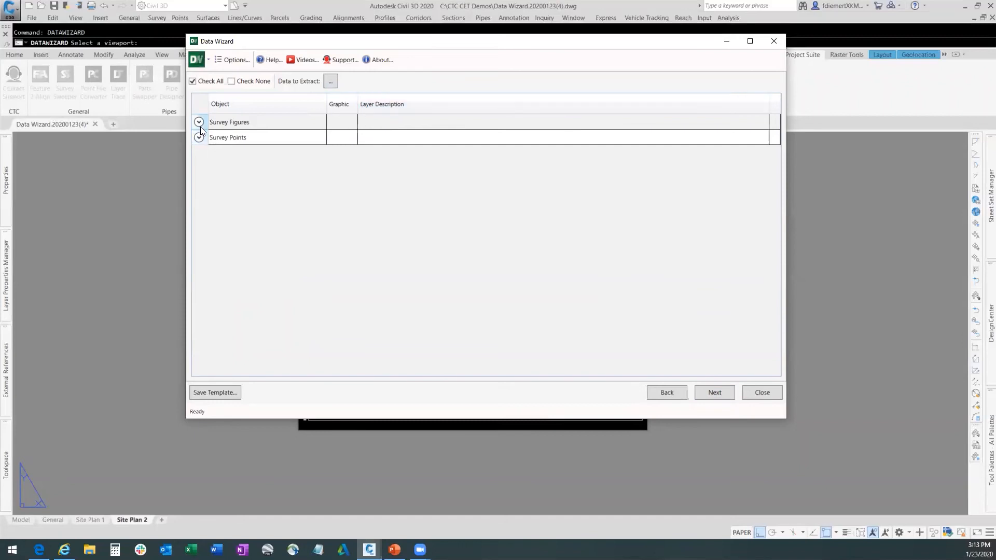
left_click(716, 393)
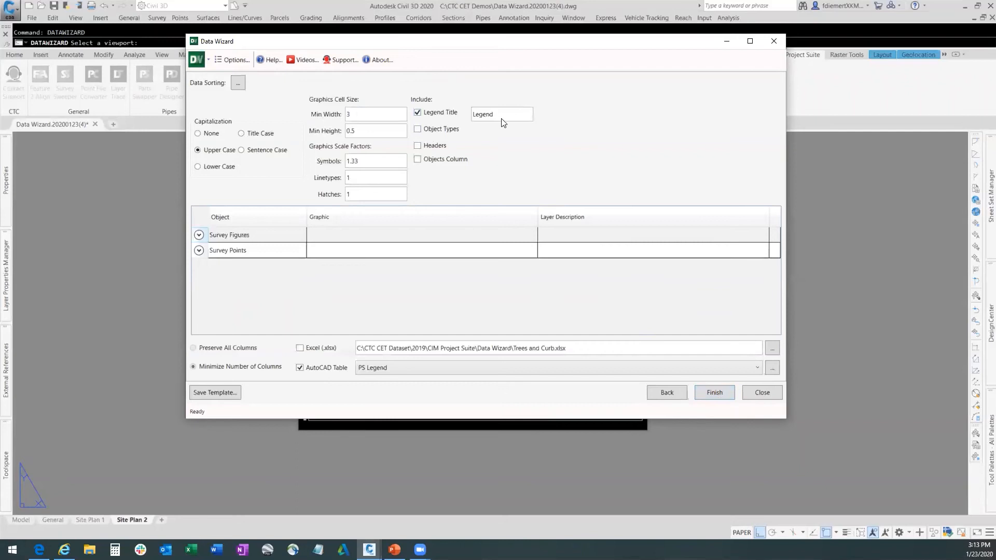
left_click(715, 393)
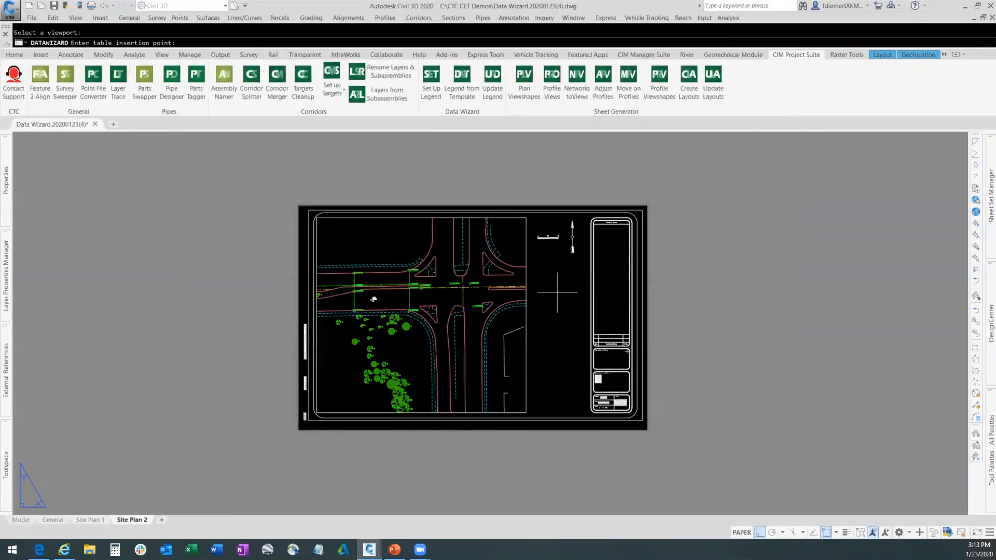
scroll(536, 280, "up", 5)
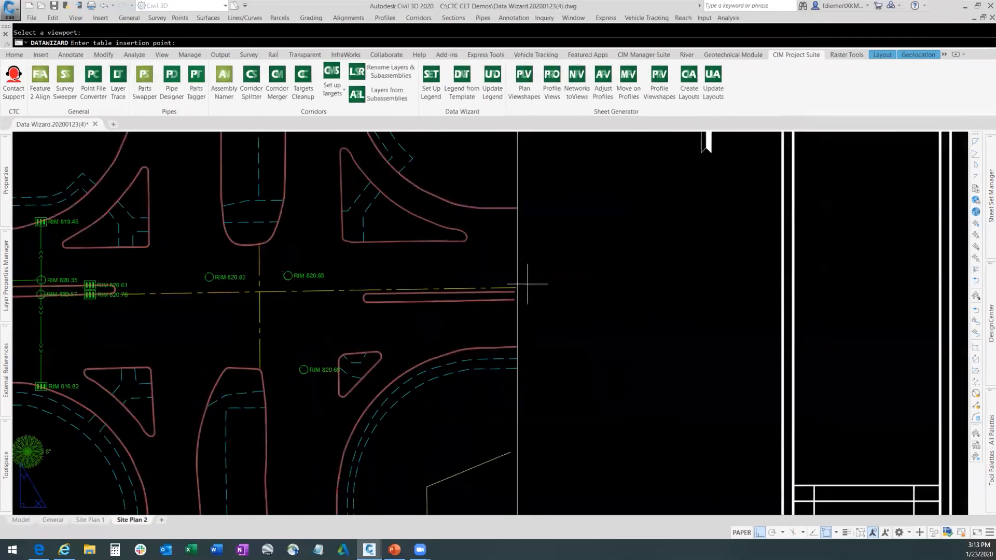
left_click(524, 284)
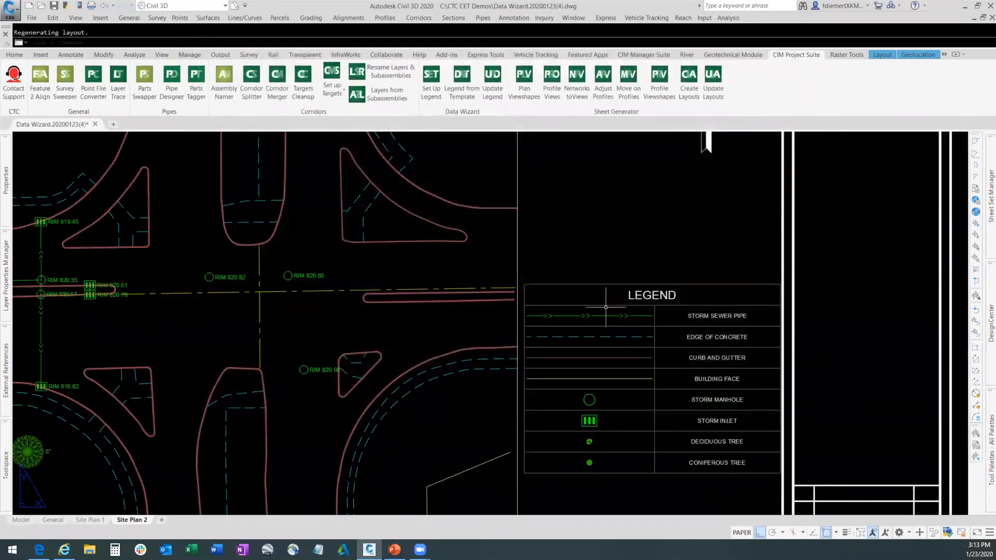
- Compare the Site Plan 2 legend entries with the linework, storm structures and trees shown in the viewport
scroll(525, 271, "down", 2)
scroll(699, 351, "up", 4)
scroll(818, 221, "down", 2)
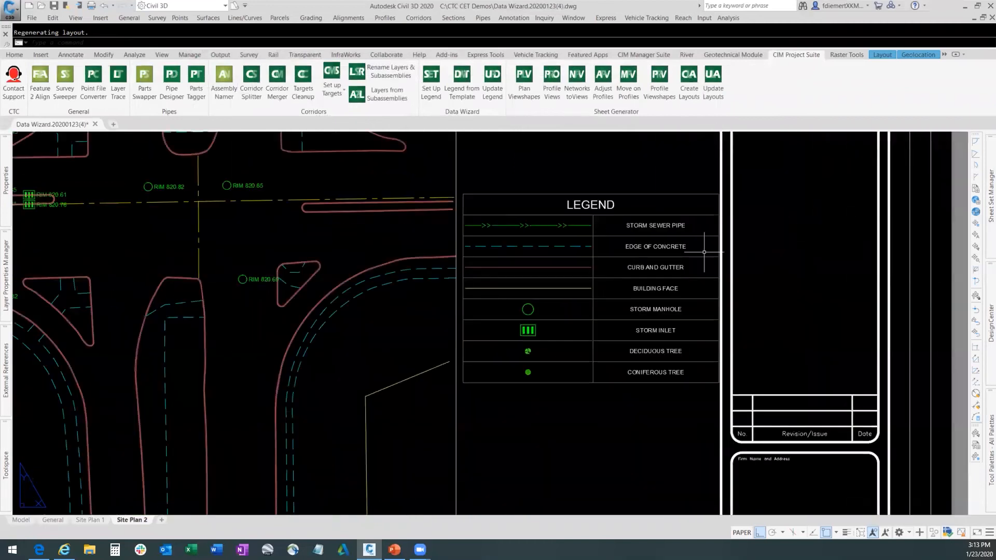
scroll(698, 229, "up", 4)
scroll(699, 230, "down", 2)
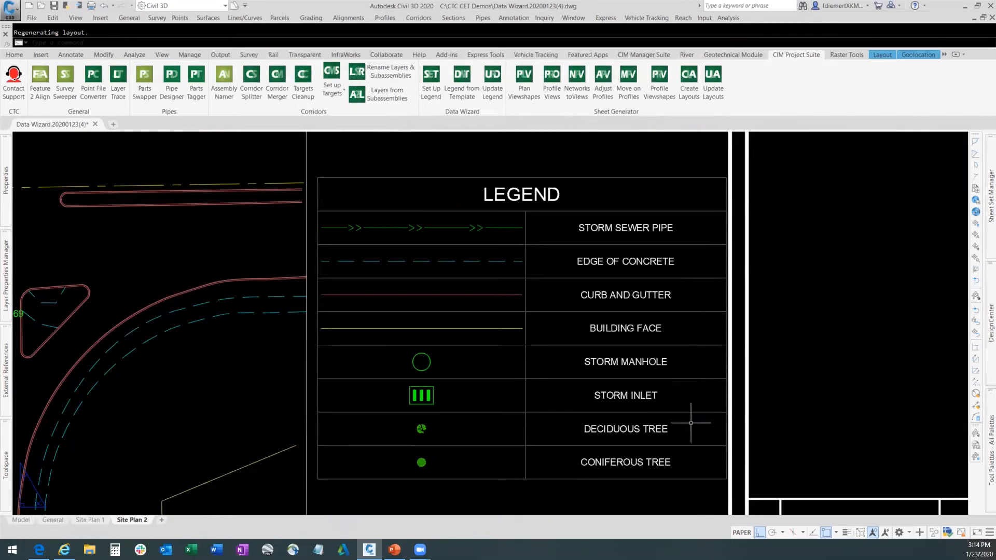
scroll(770, 391, "down", 2)
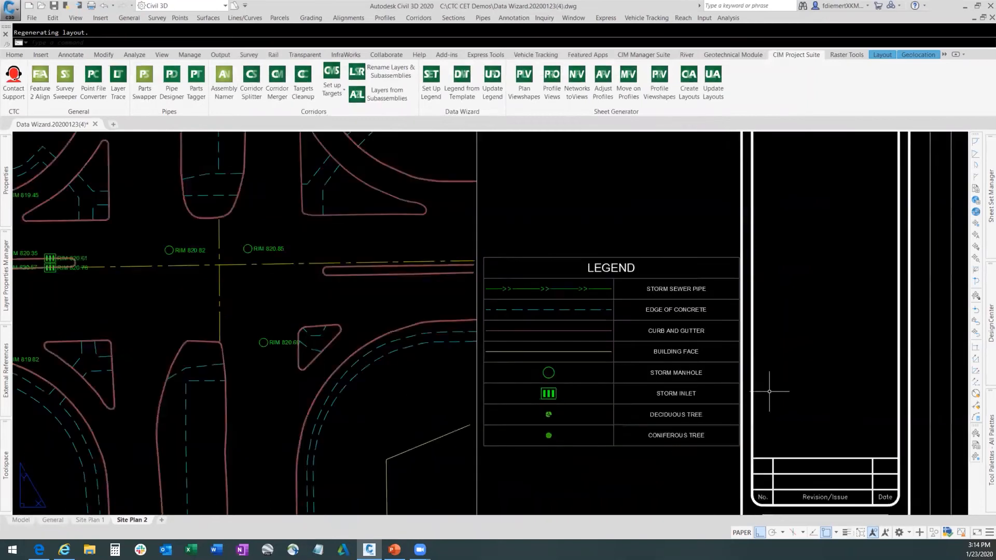
scroll(769, 392, "down", 3)
scroll(501, 225, "down", 1)
scroll(480, 349, "up", 4)
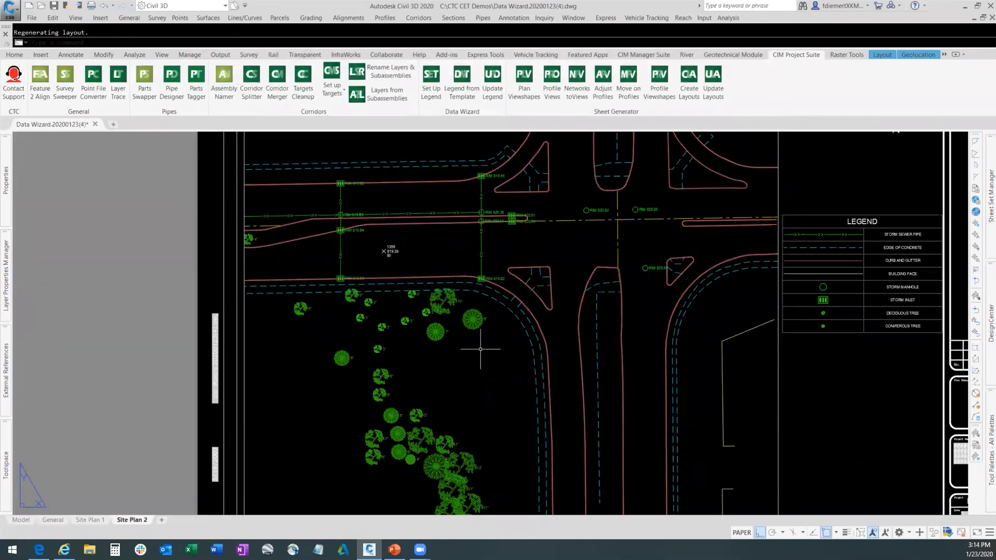
scroll(461, 210, "up", 4)
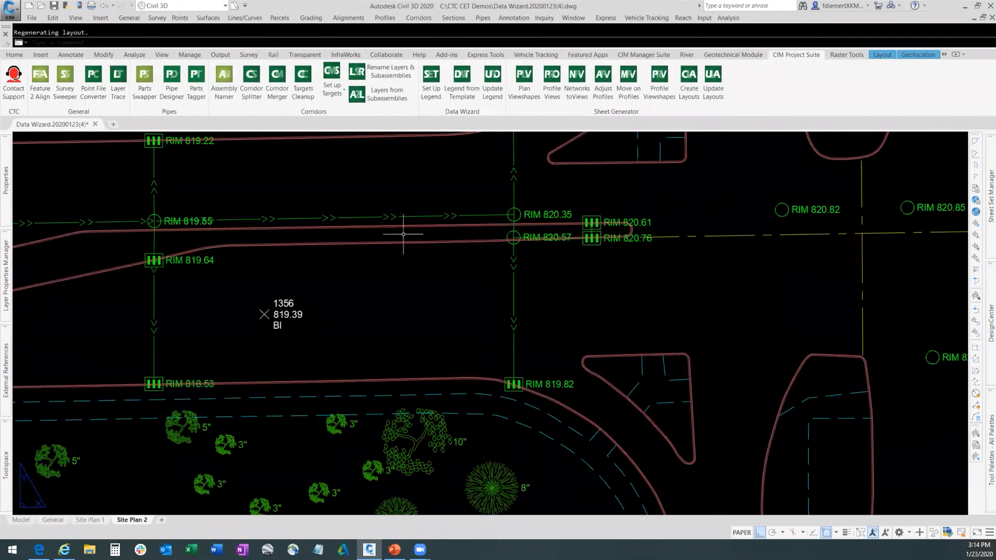
scroll(403, 233, "down", 5)
scroll(657, 248, "up", 3)
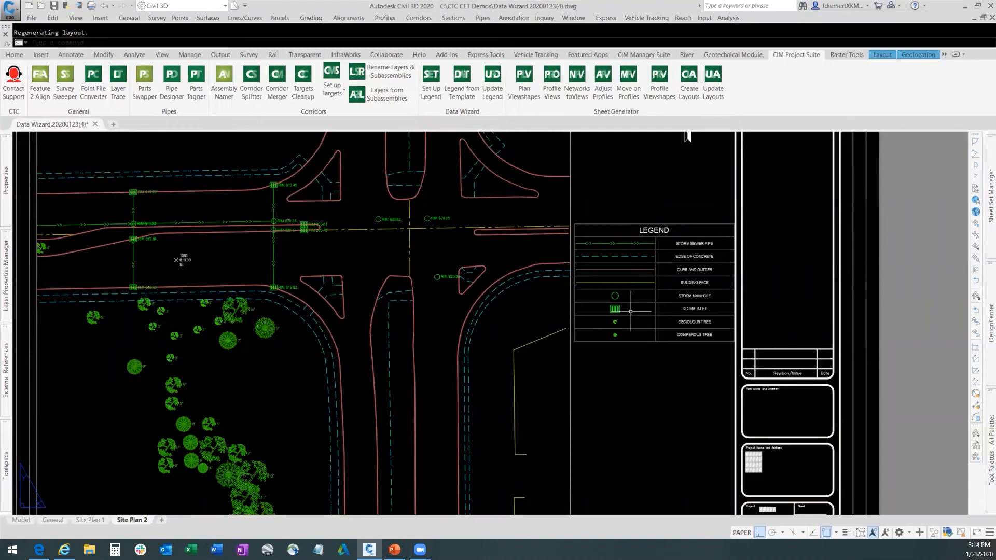
scroll(630, 311, "down", 2)
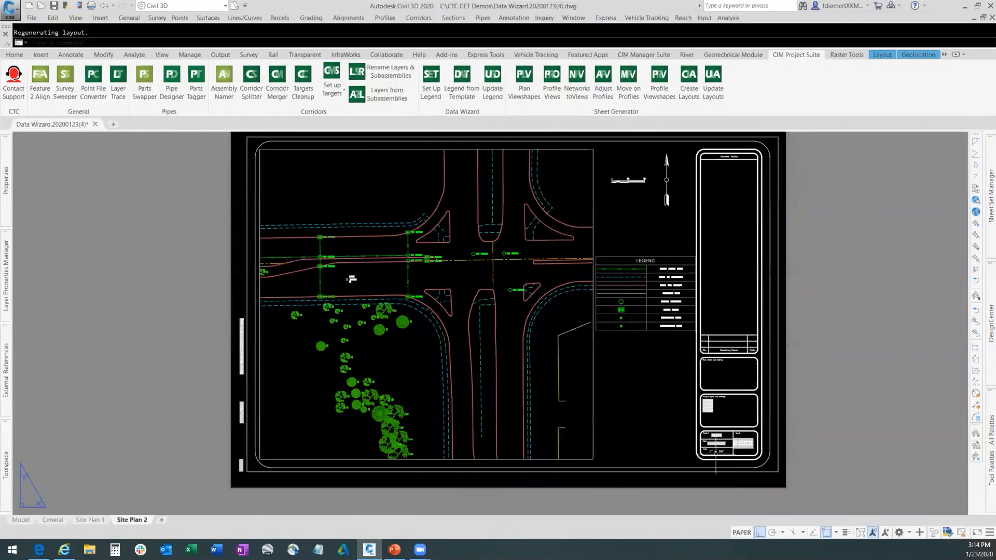
- Switch to the General layout and set up a new Data Wizard extraction of the current drawing without the layout limit
left_click(53, 519)
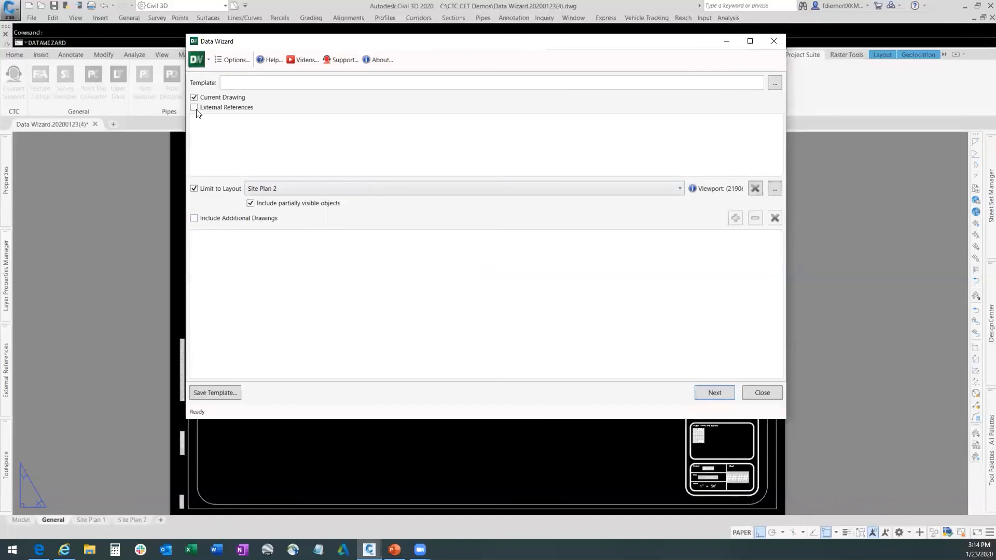
left_click(194, 189)
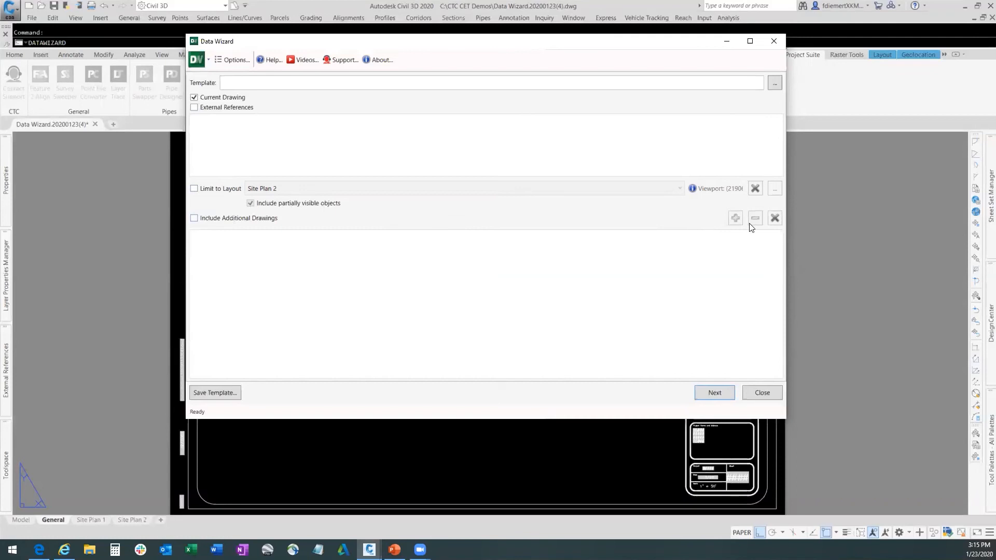
left_click(715, 393)
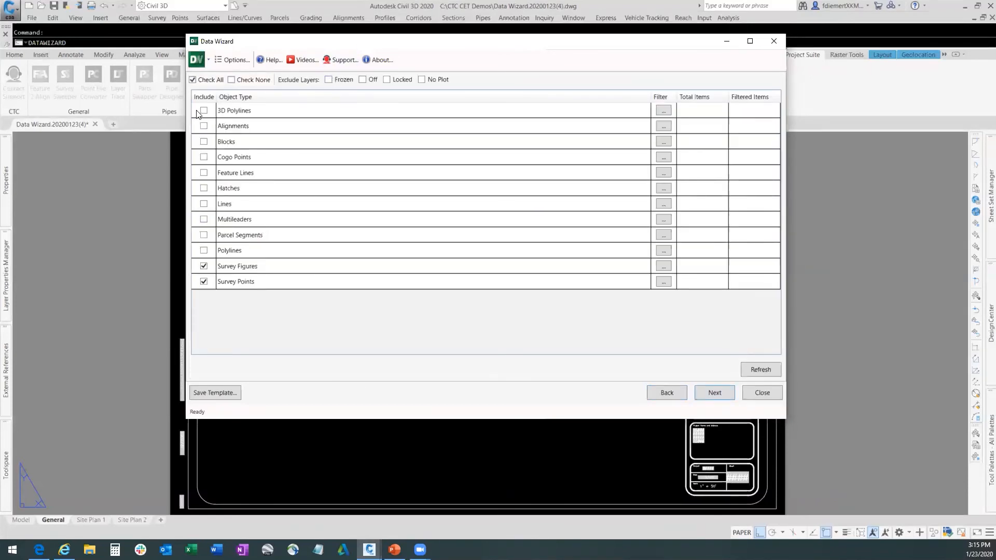
- Include all object types to refresh their item counts, and exclude every type except Hatches, Survey Figures and Survey Points
left_click(206, 79)
left_click(757, 371)
left_click(203, 251)
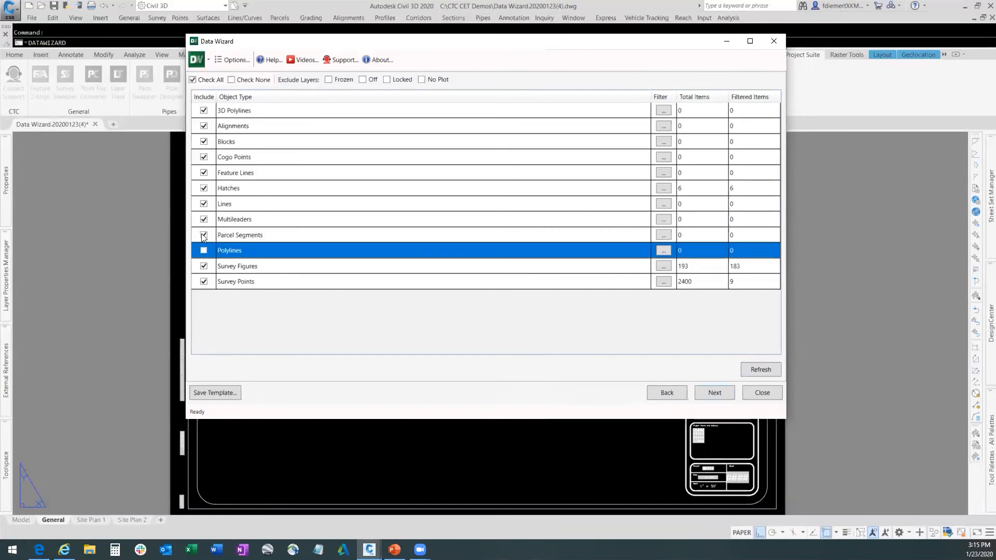
left_click(204, 235)
left_click(203, 219)
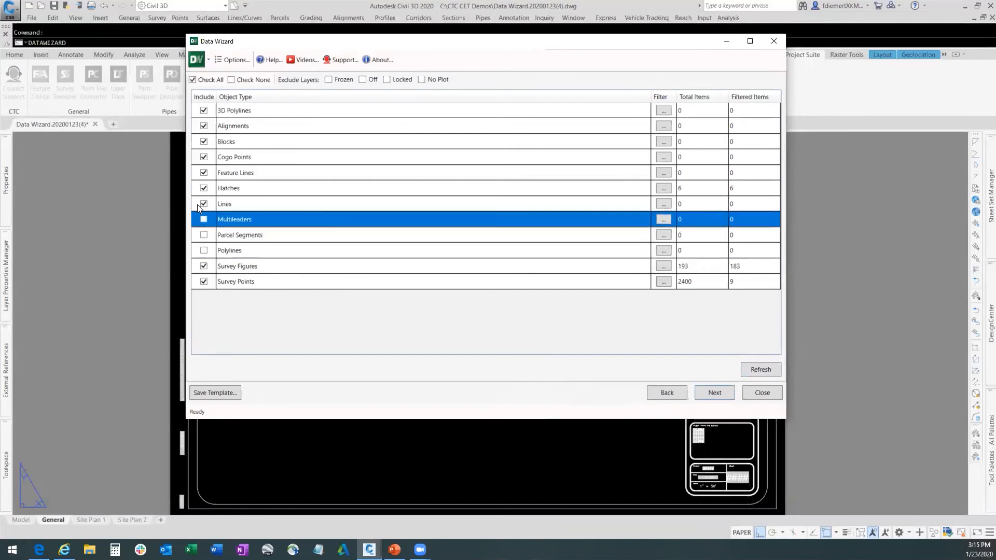
left_click(203, 203)
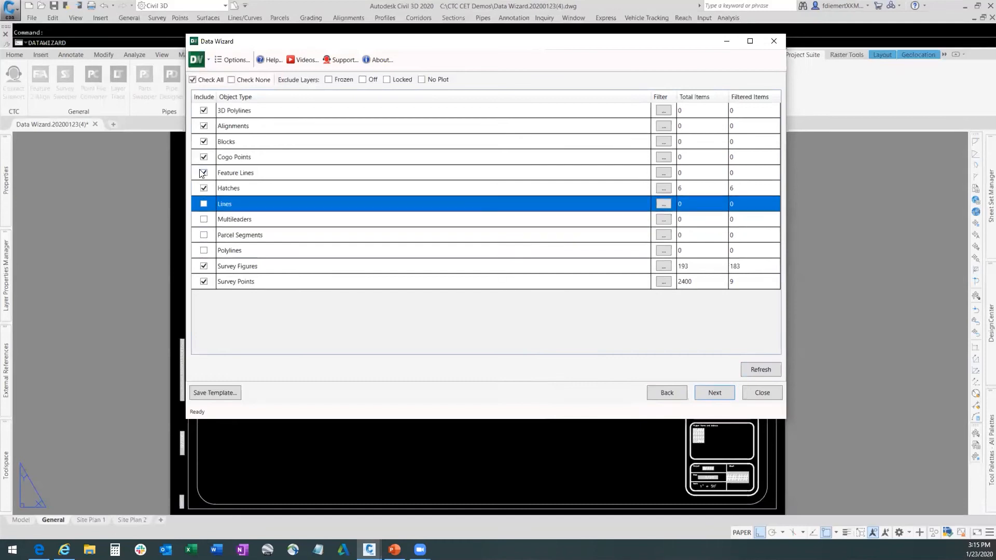
left_click(202, 172)
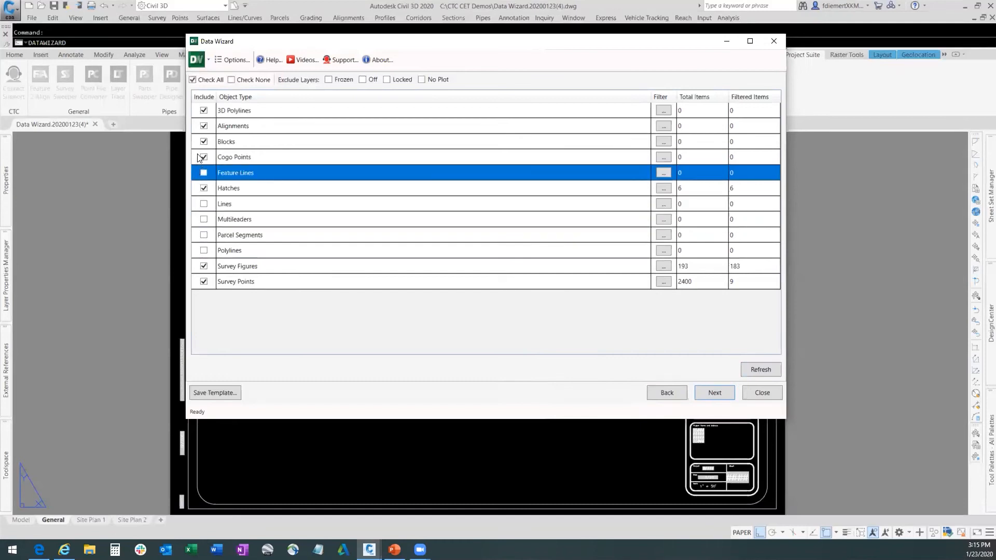
left_click(203, 156)
left_click(203, 141)
left_click(203, 126)
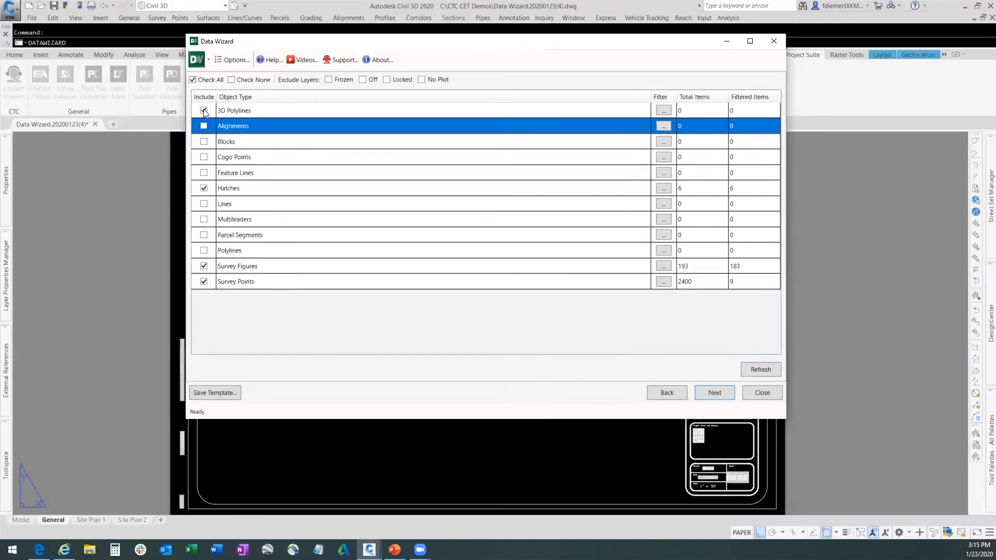
left_click(204, 110)
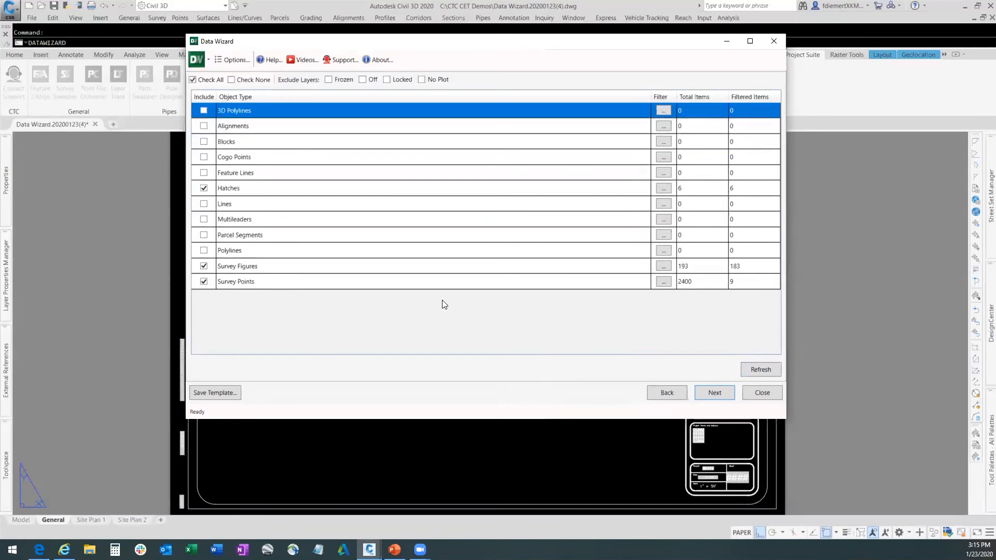
- Clear all object types, include only Hatches, Survey Figures and Survey Points, and refresh the item counts
left_click(245, 79)
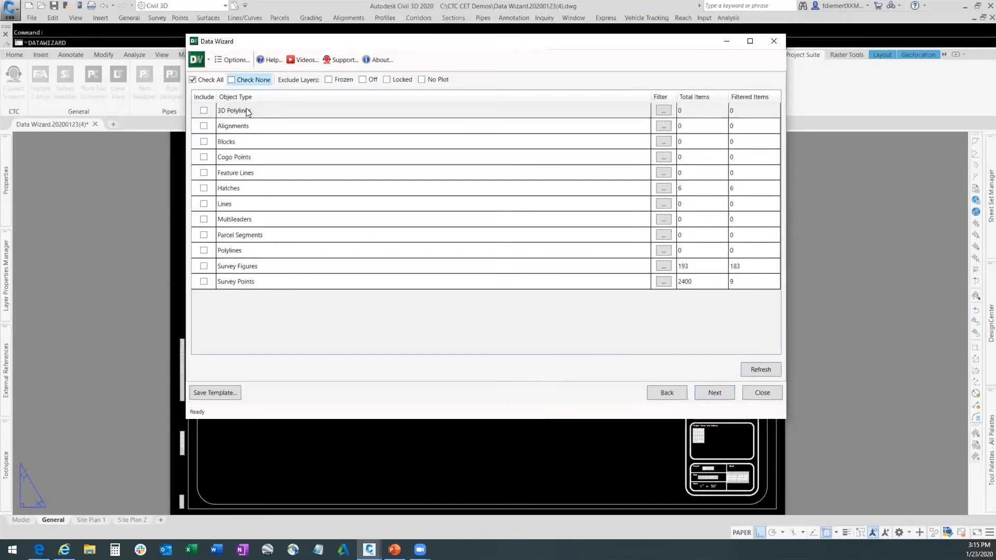
left_click(204, 187)
left_click(203, 266)
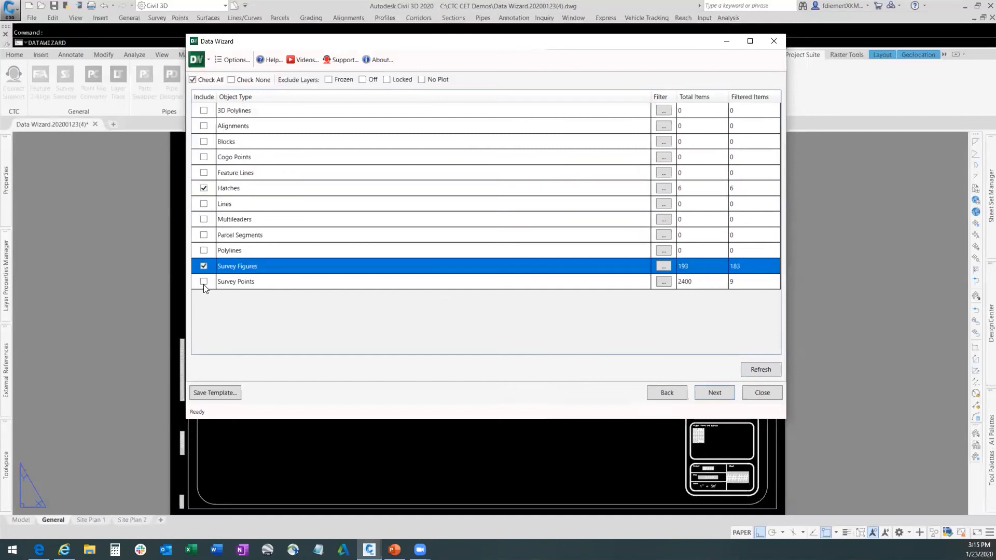
left_click(203, 281)
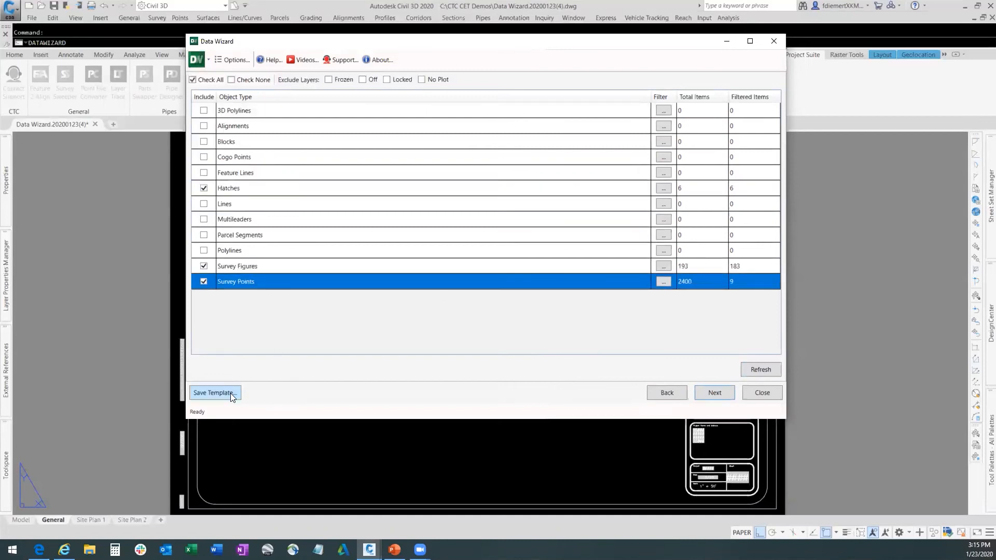
left_click(755, 369)
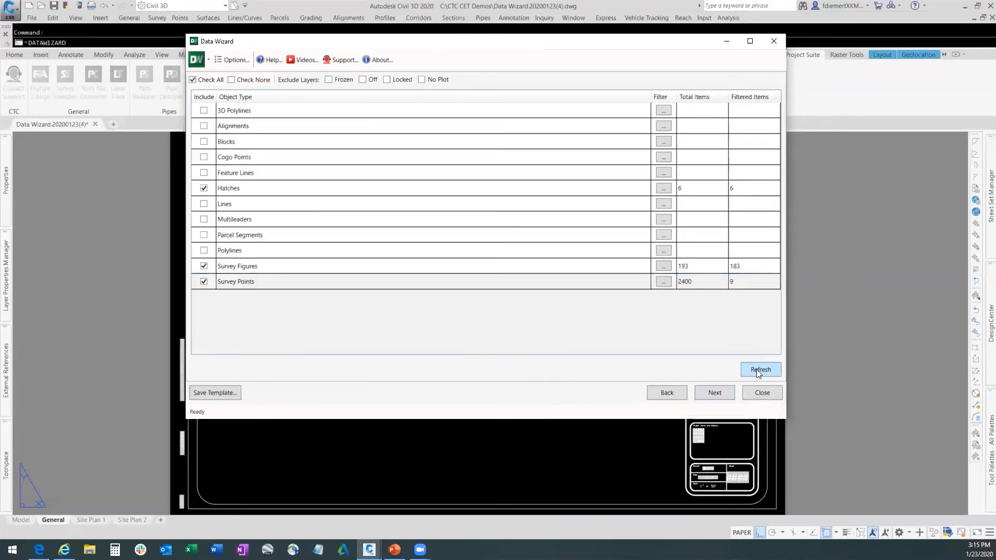
- Exclude frozen layers and remove the Object Style duplicate-weeding patterns from the Survey Points filter
left_click(329, 80)
left_click(661, 283)
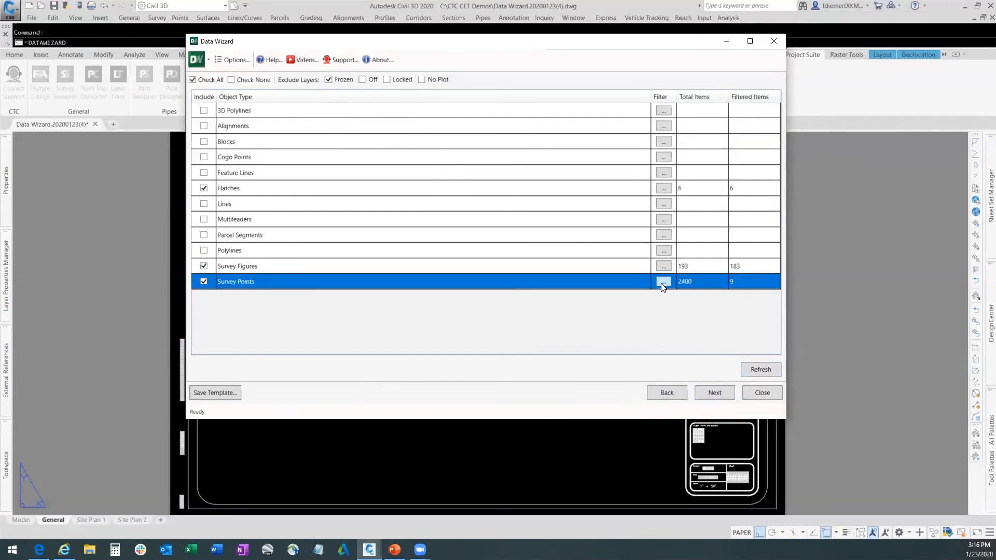
left_click(661, 283)
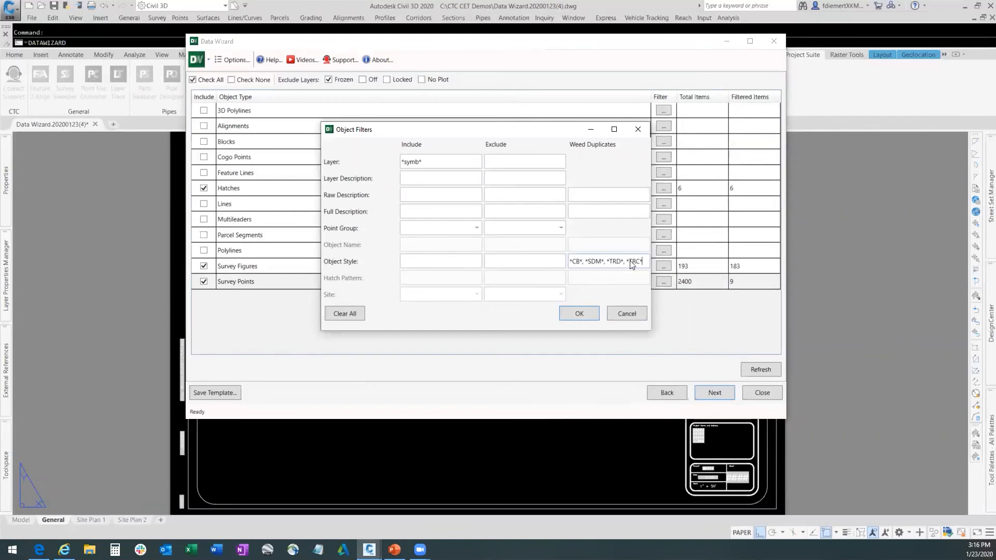
left_click_drag(642, 263, 570, 261)
right_click(615, 261)
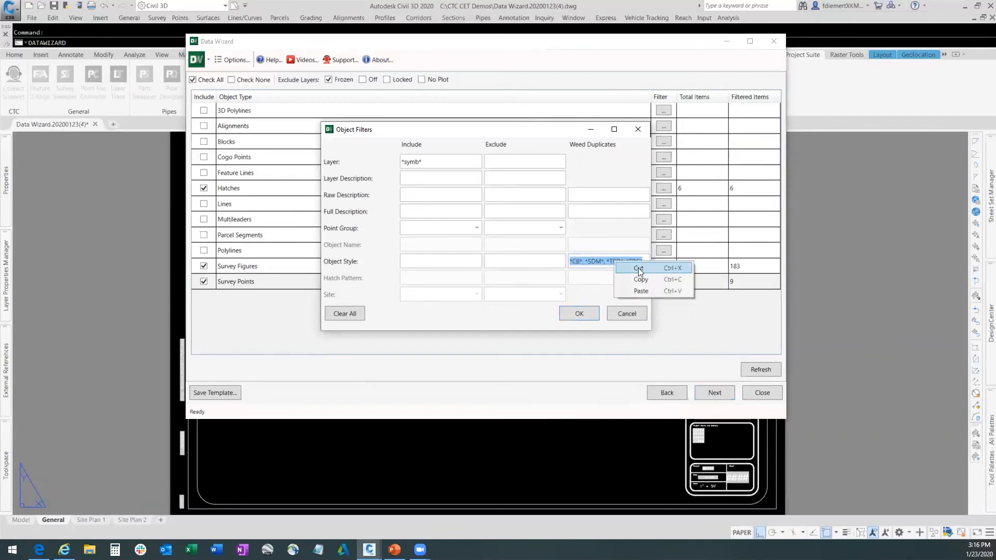
left_click(639, 268)
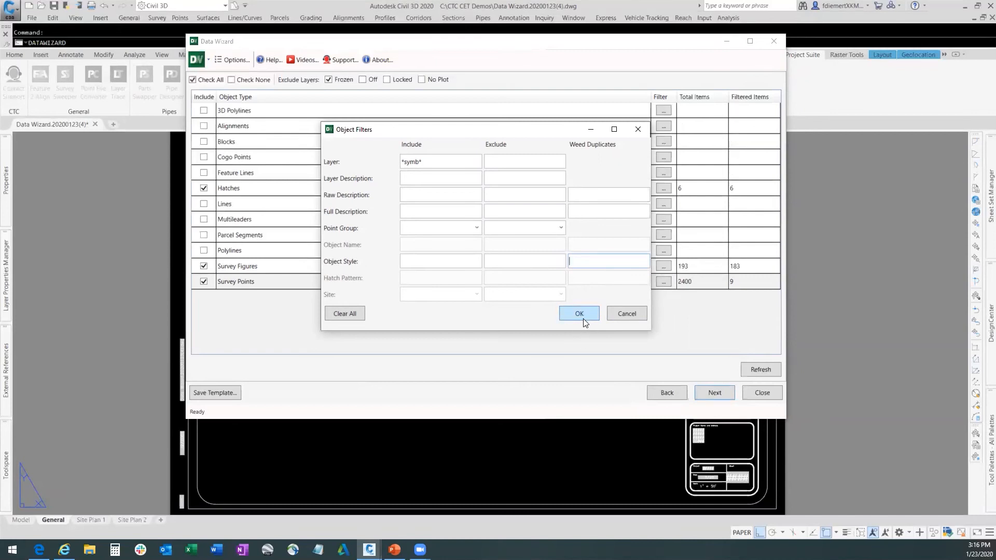
left_click(579, 312)
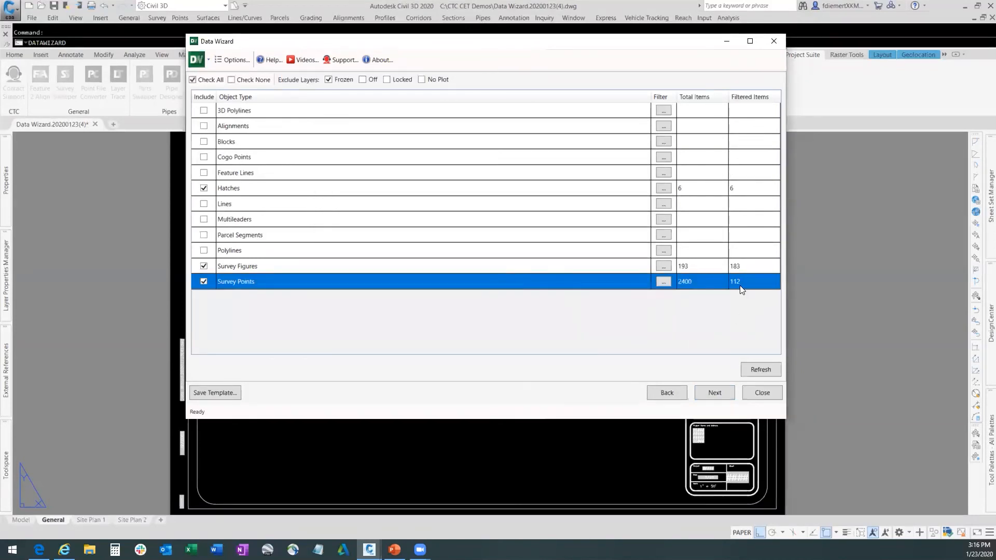
- Check the Survey Figures object filter and refresh the item counts
left_click(662, 268)
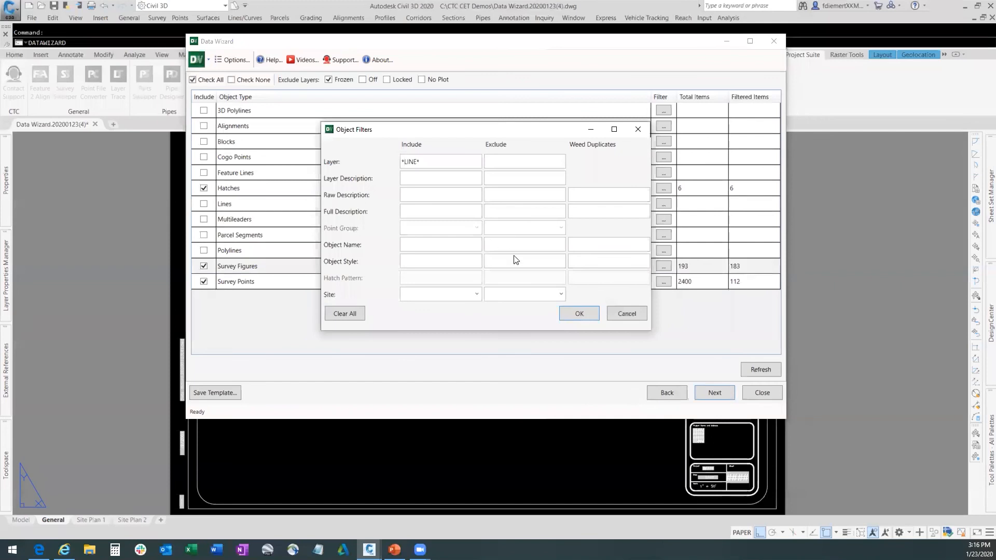
left_click(584, 315)
left_click(755, 370)
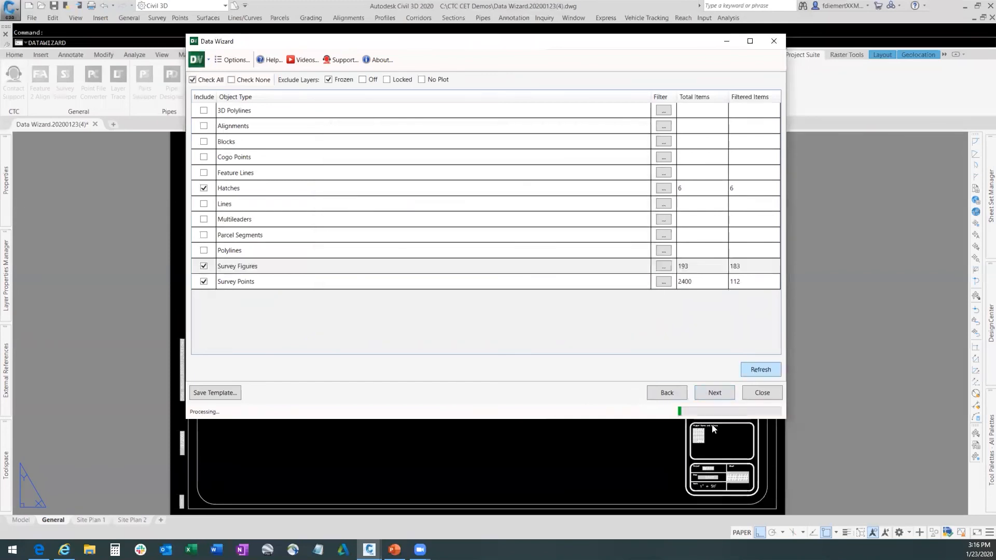
- Proceed to the extracted objects and examine the Survey Points, Survey Figures and Hatches entries with their layer descriptions
left_click(708, 396)
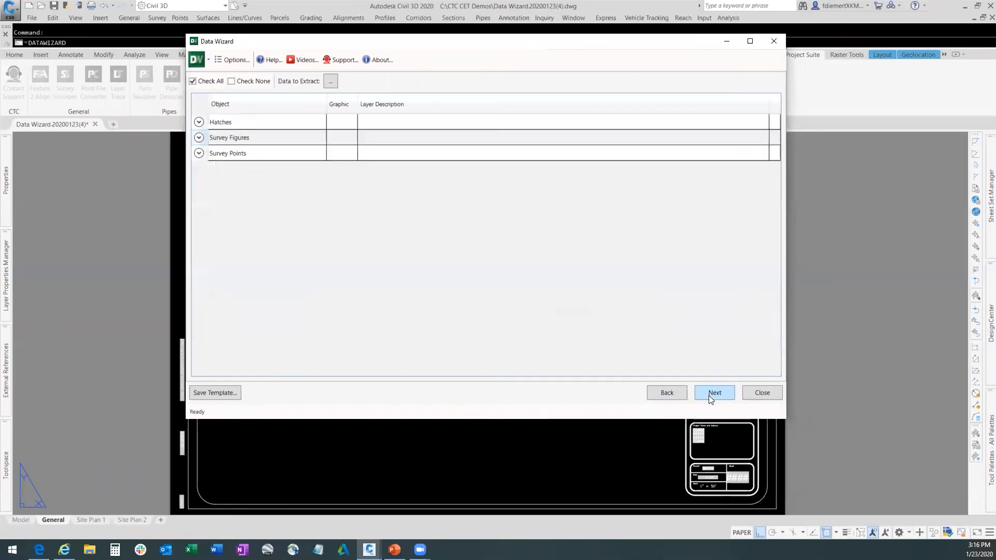
left_click(198, 153)
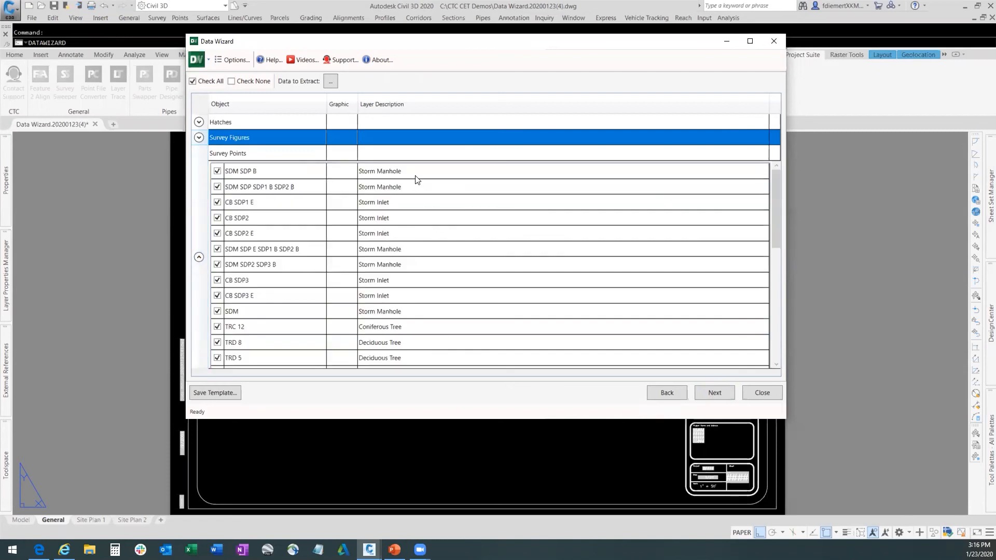
scroll(417, 248, "down", 3)
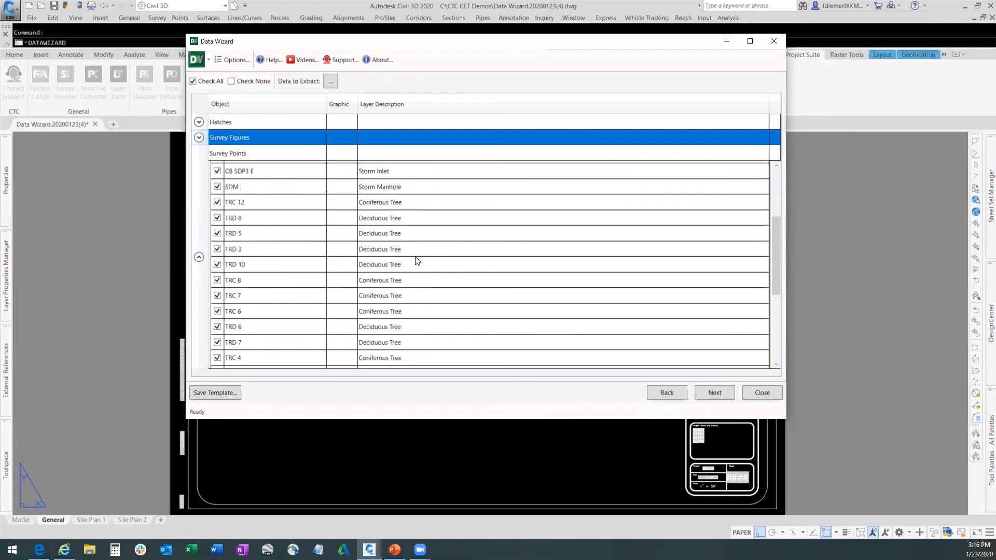
scroll(417, 260, "up", 3)
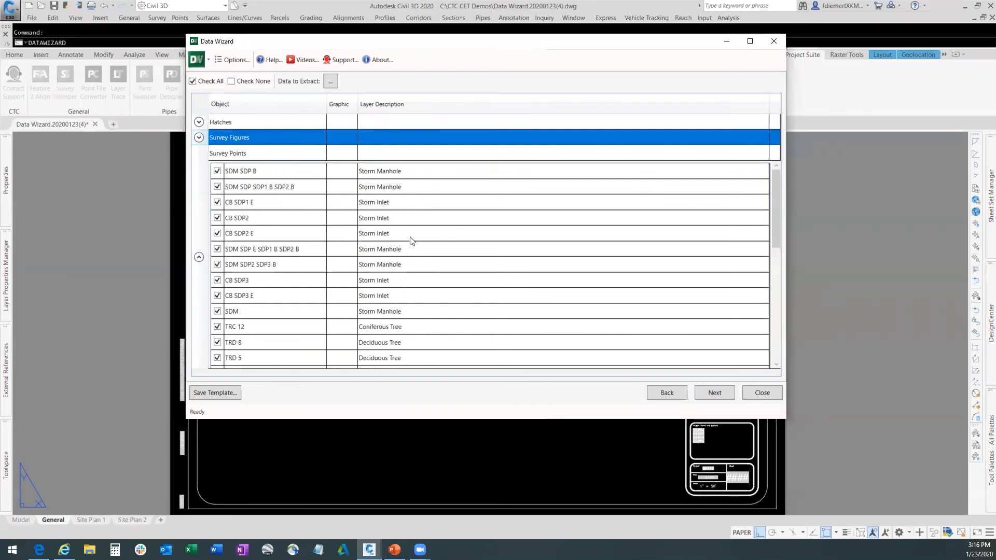
scroll(410, 311, "down", 6)
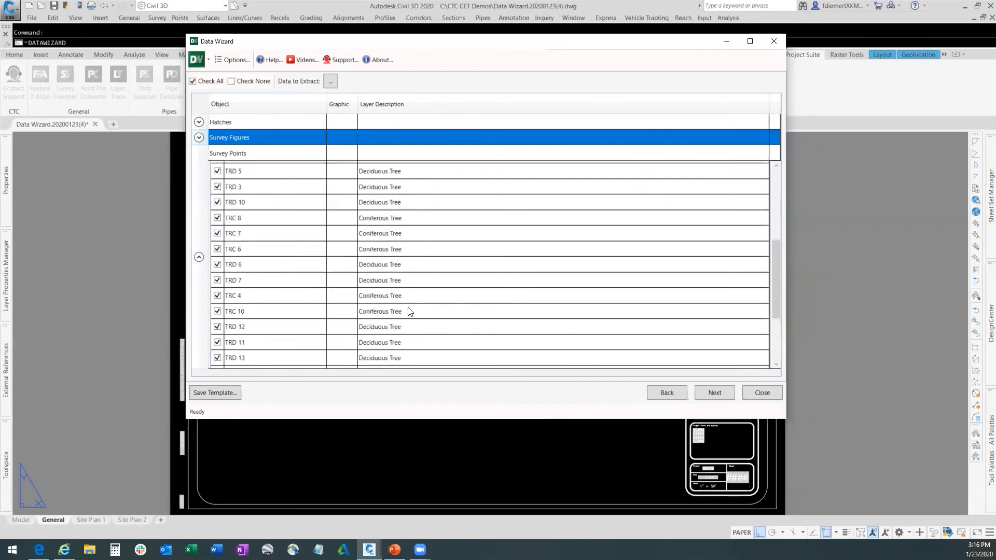
scroll(411, 314, "up", 5)
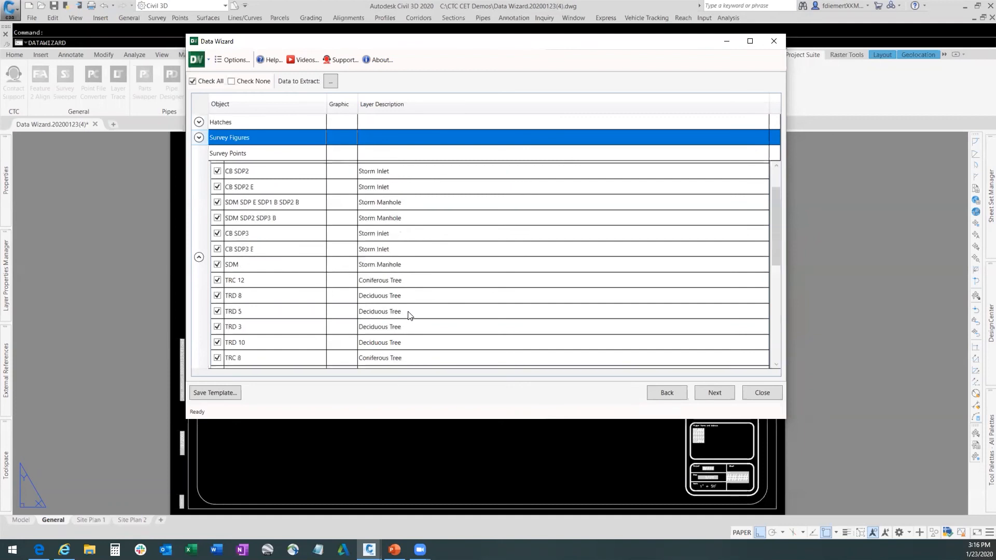
left_click(198, 136)
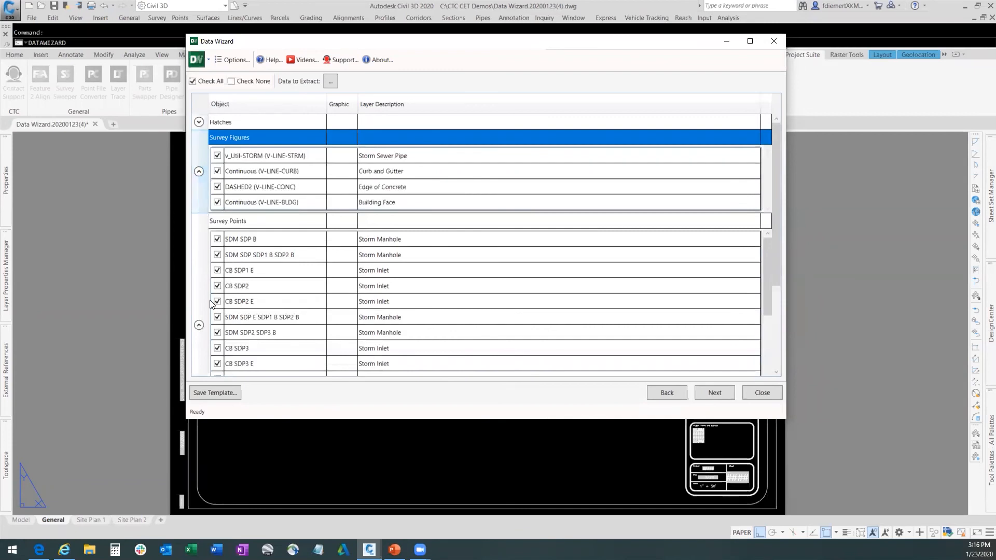
left_click(198, 325)
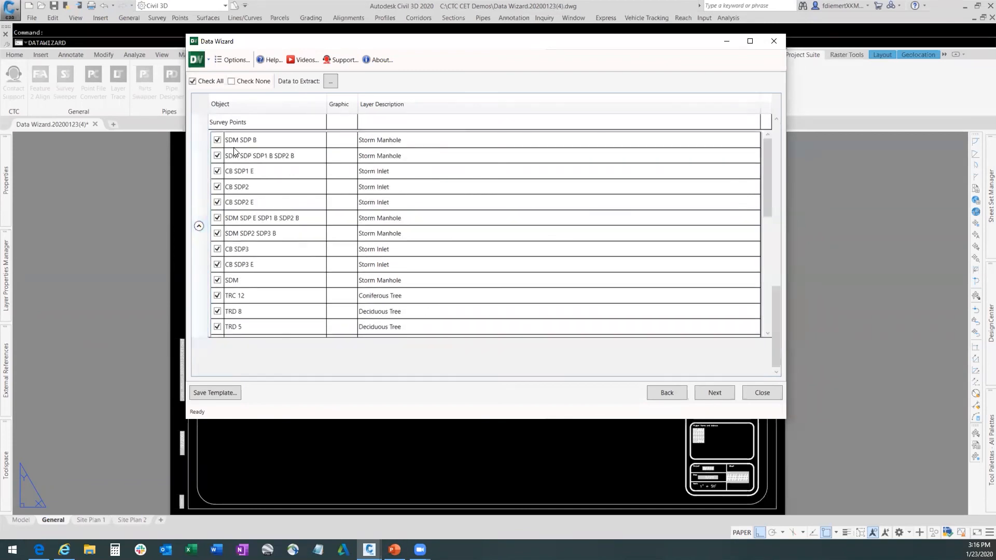
left_click(199, 226)
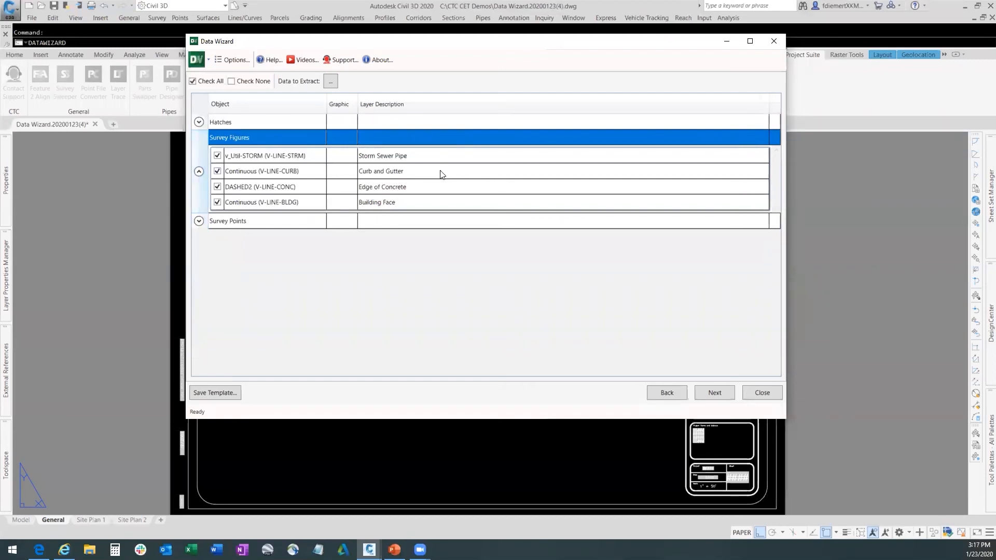
left_click(199, 171)
left_click(200, 122)
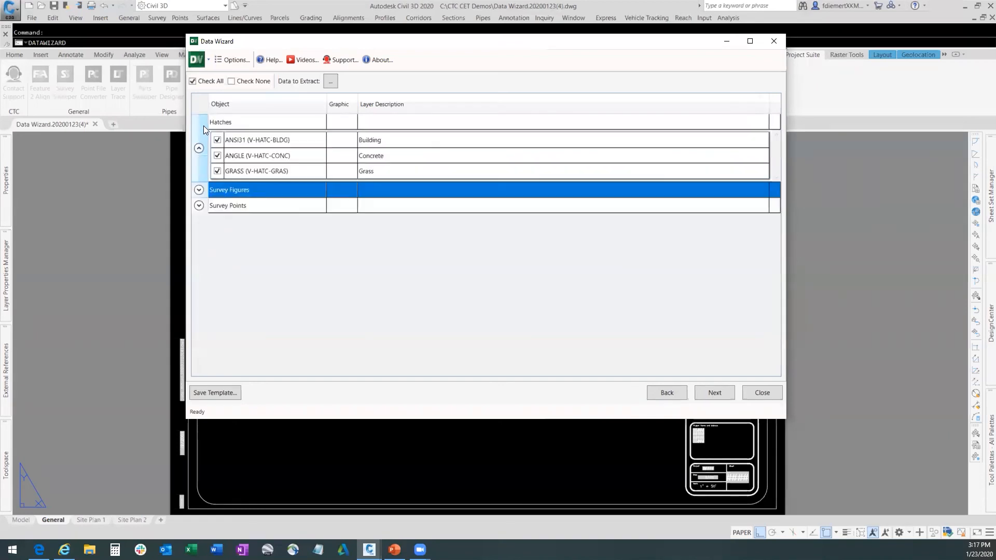
left_click(198, 148)
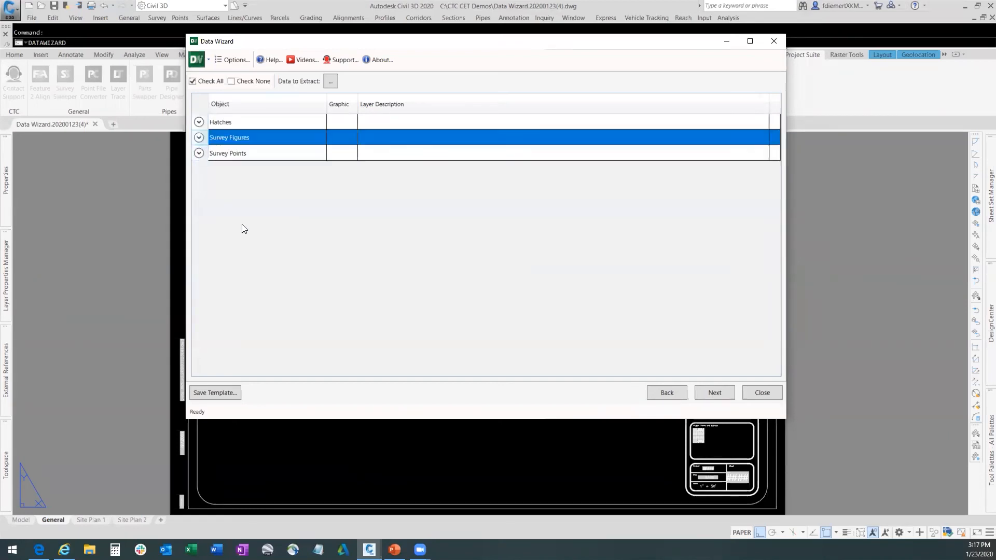
- Return to the object types and set the Survey Points filter to weed duplicate object styles *CB*, *SDM*, *TRD*, *TRC*
left_click(665, 391)
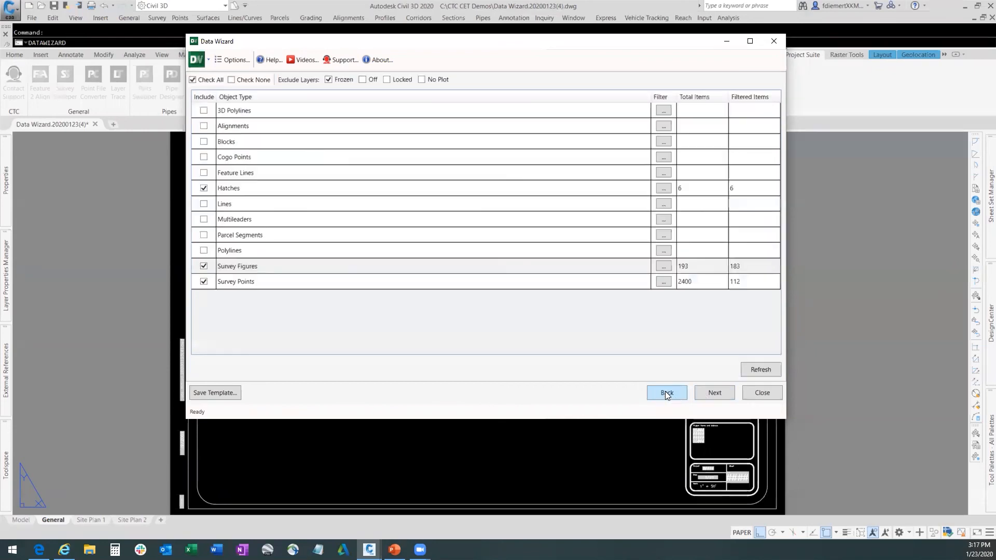
left_click(664, 283)
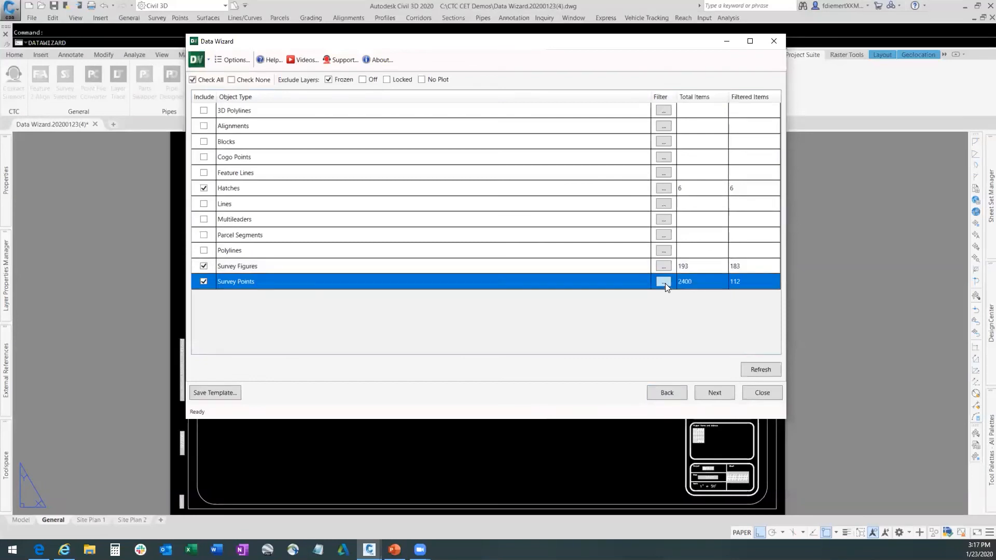
left_click(664, 282)
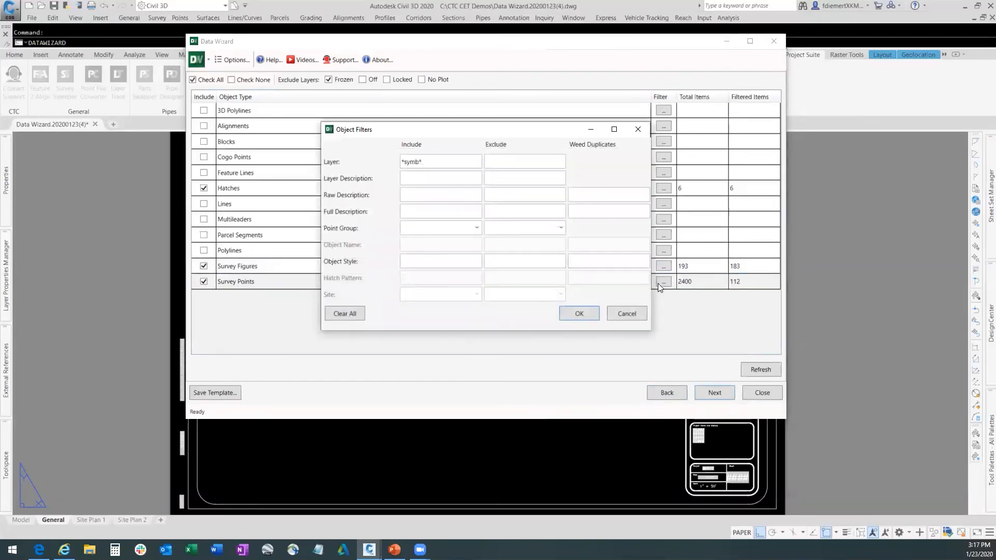
left_click(583, 262)
right_click(583, 262)
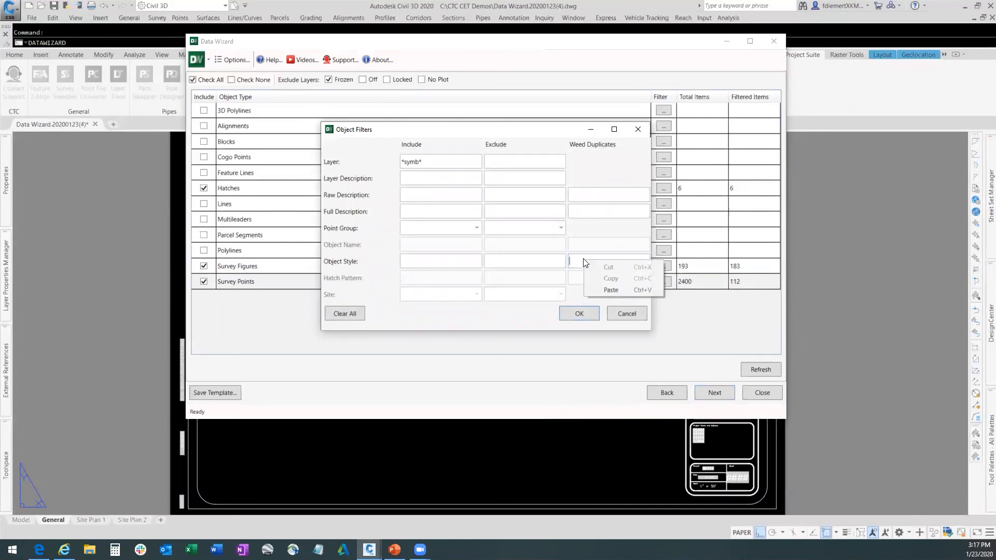
left_click(606, 289)
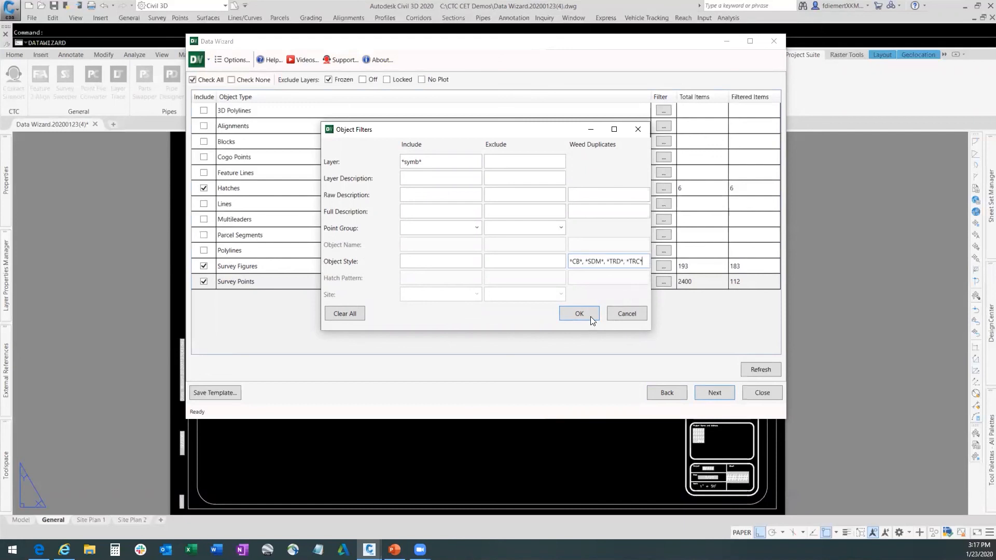
left_click(576, 314)
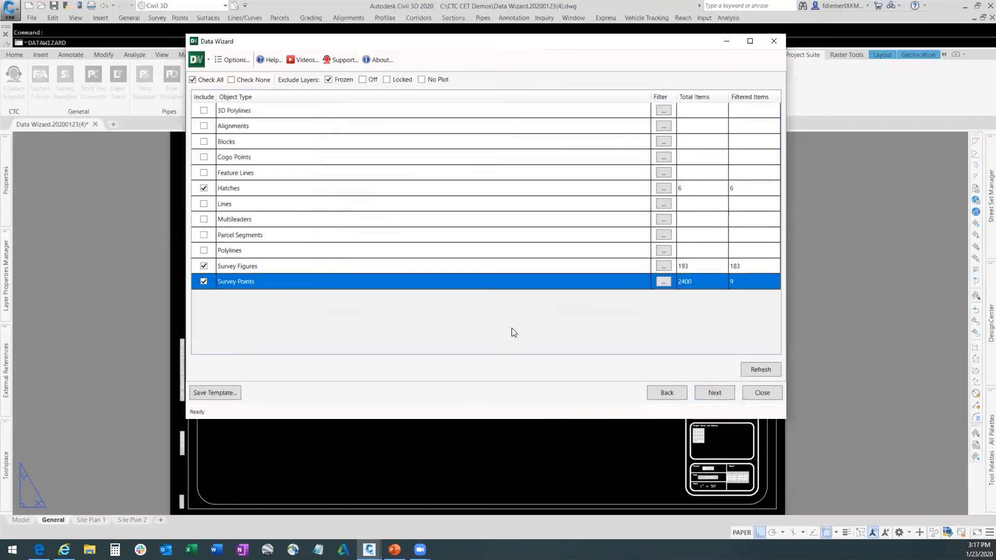
- Finish the extraction as an AutoCAD legend table and place it in the open area of the General layout sheet
left_click(717, 394)
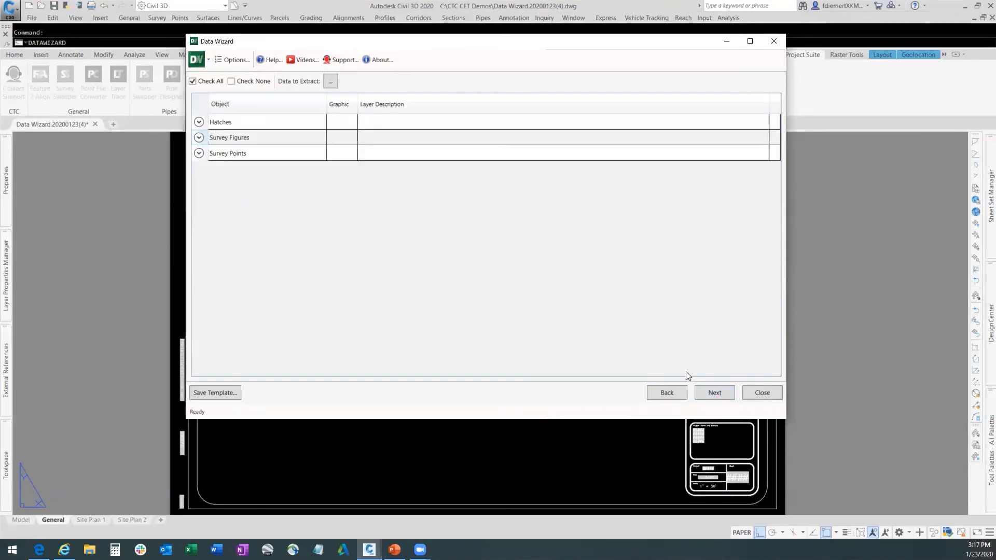
left_click(713, 393)
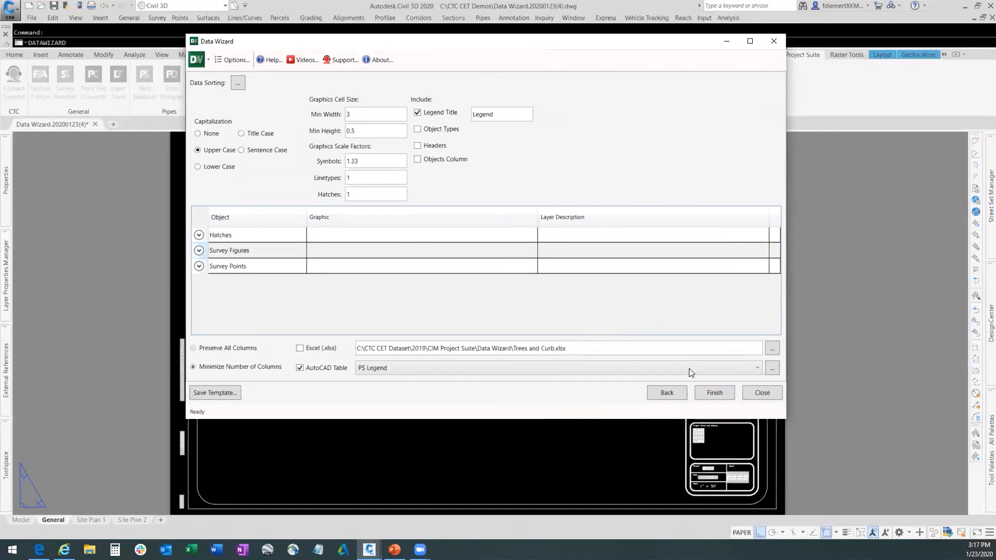
left_click(717, 396)
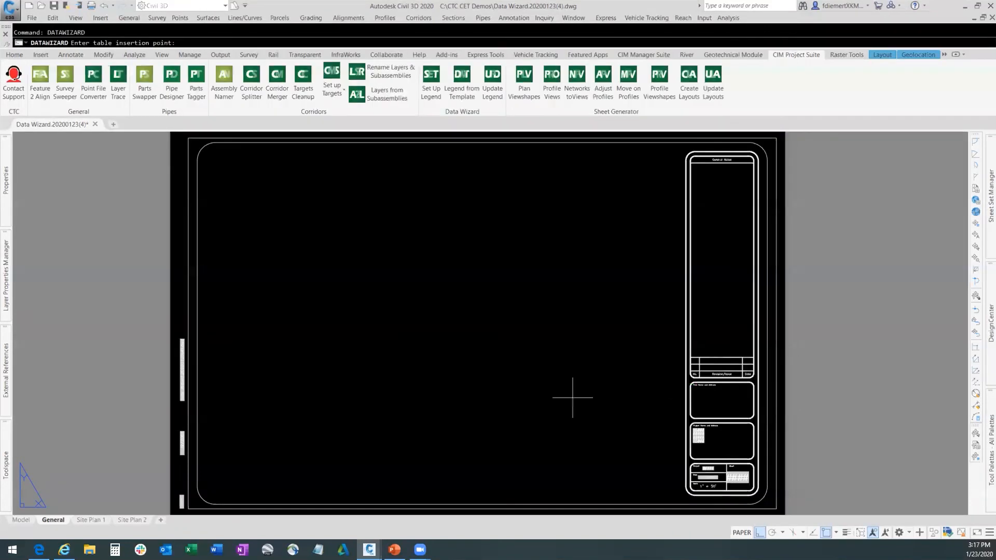
left_click(403, 218)
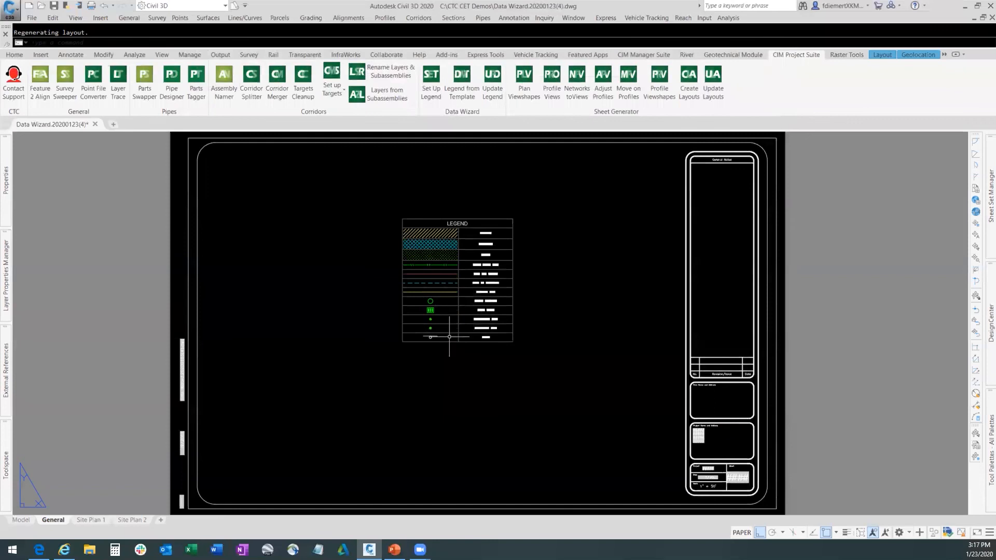
- Examine the overall legend on the General layout and compare it with the legends on Site Plan 1 and Site Plan 2
scroll(506, 391, "up", 5)
scroll(518, 407, "down", 3)
scroll(567, 200, "up", 5)
scroll(571, 200, "down", 5)
scroll(594, 271, "down", 2)
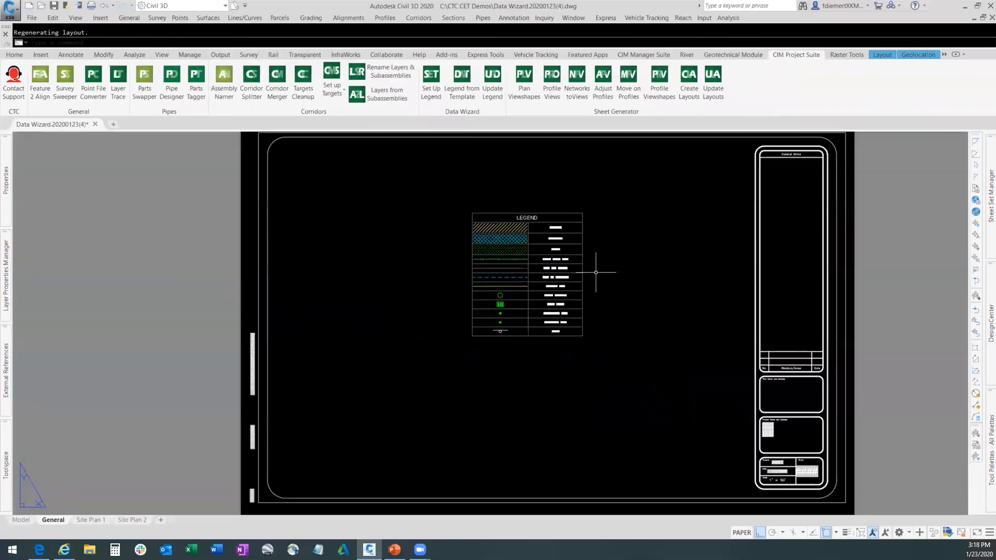
scroll(596, 272, "up", 2)
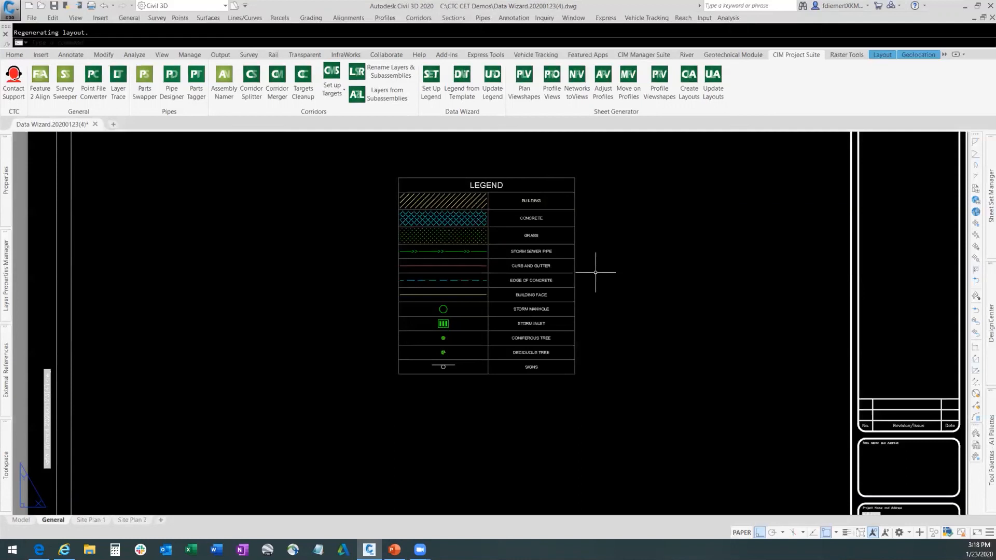
left_click(101, 519)
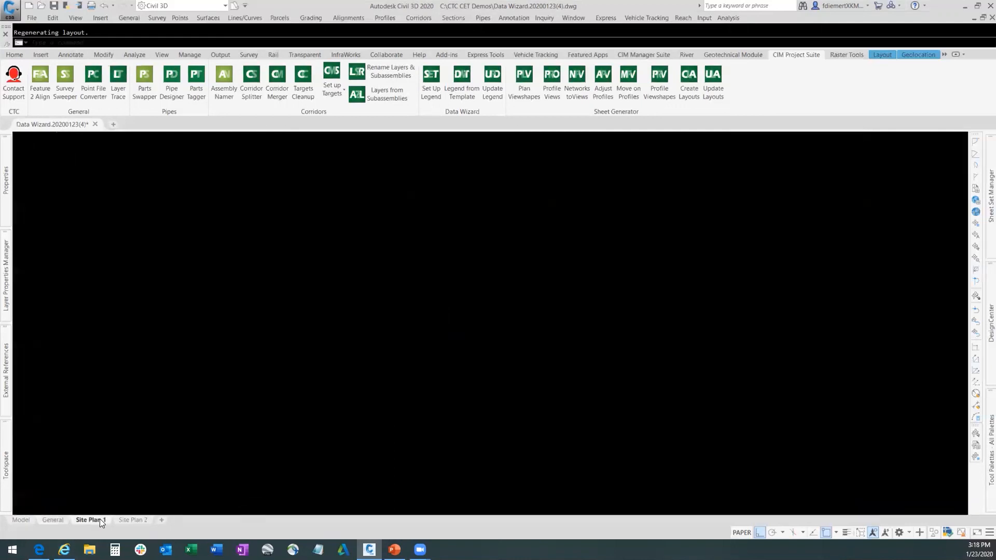
scroll(606, 317, "up", 6)
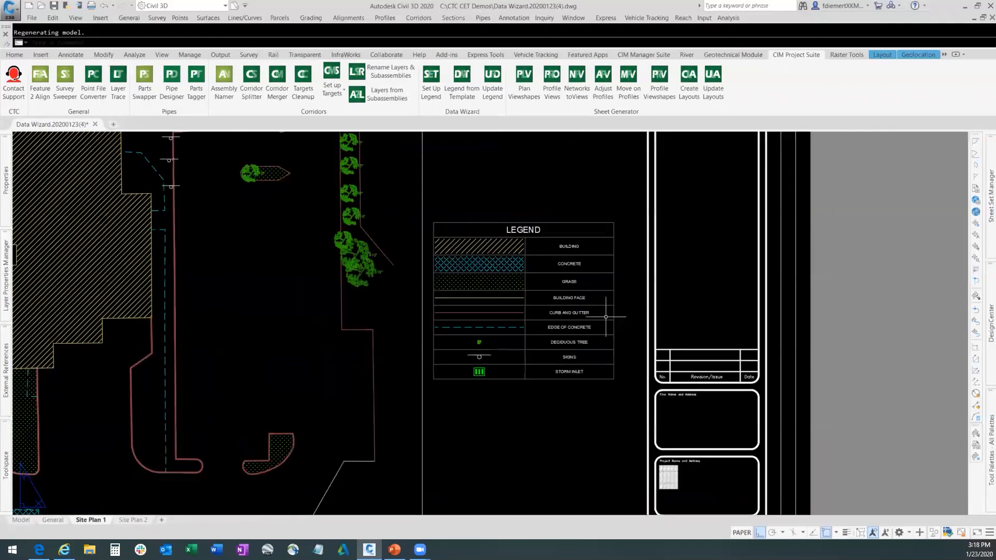
scroll(633, 306, "down", 3)
scroll(635, 299, "up", 5)
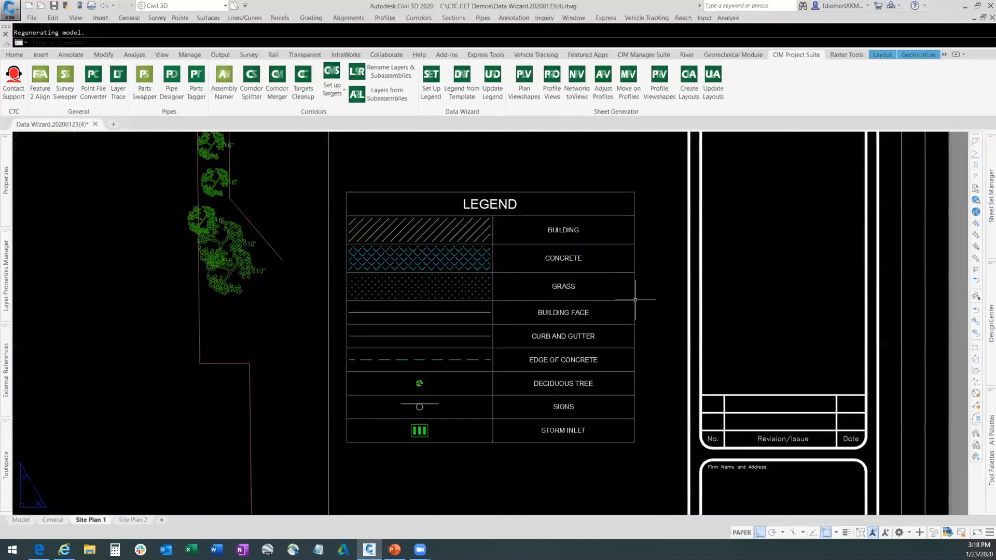
scroll(633, 288, "down", 2)
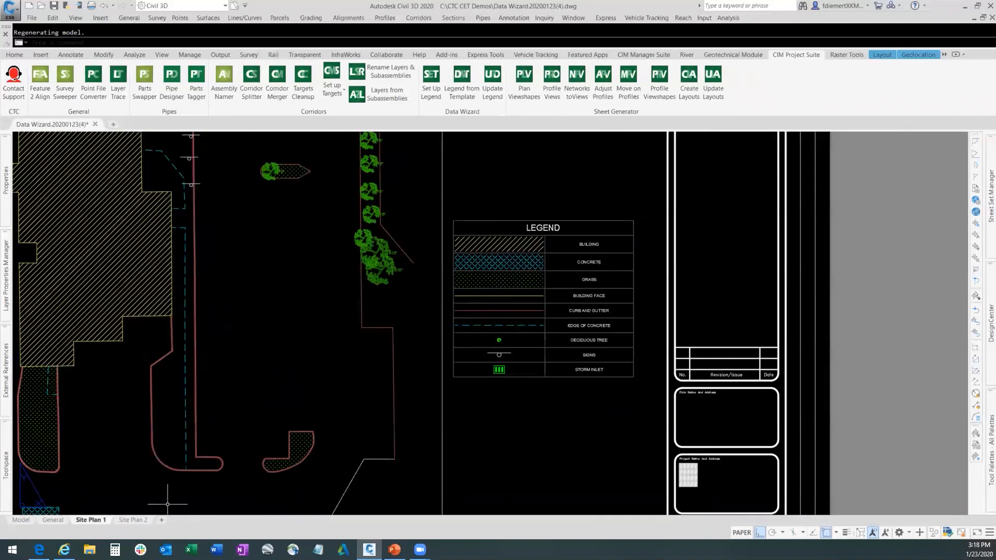
left_click(139, 520)
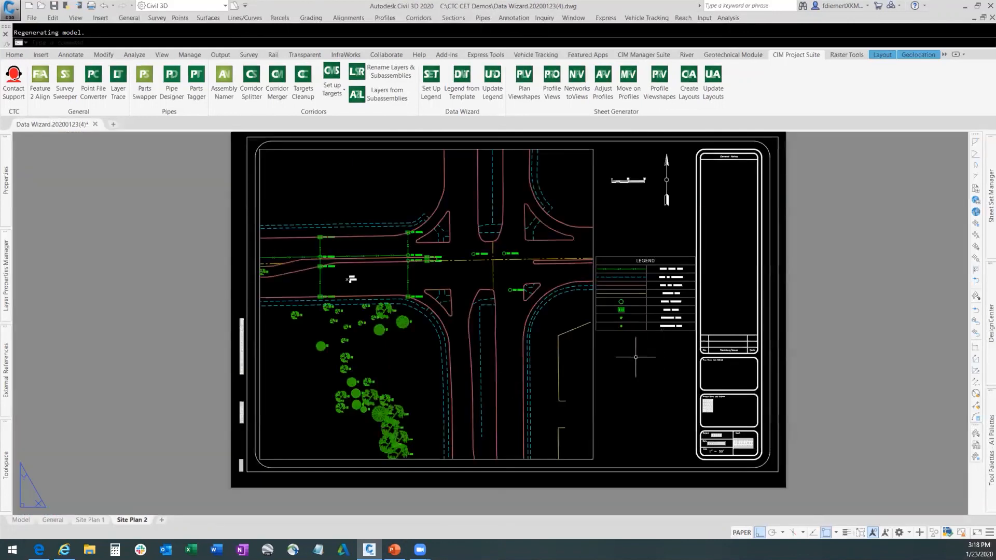
- Update the existing legend table on Site Plan 2, keeping the template read from the table
scroll(597, 322, "up", 3)
scroll(550, 311, "down", 3)
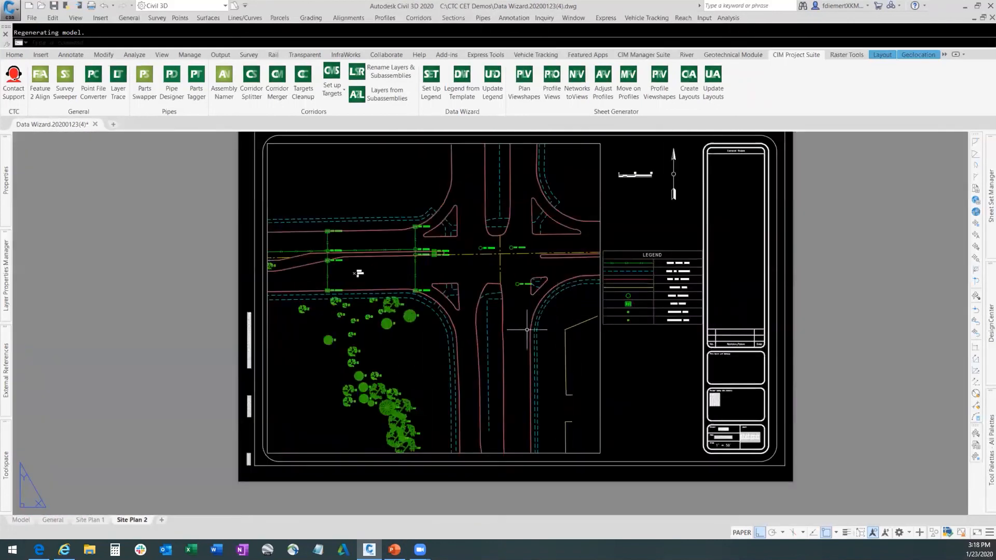
scroll(470, 314, "up", 2)
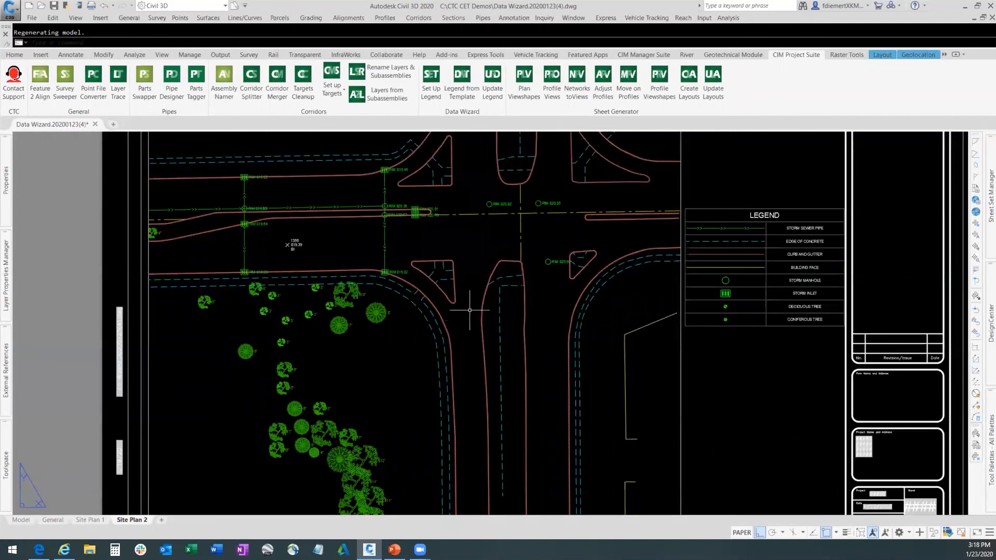
scroll(470, 310, "up", 2)
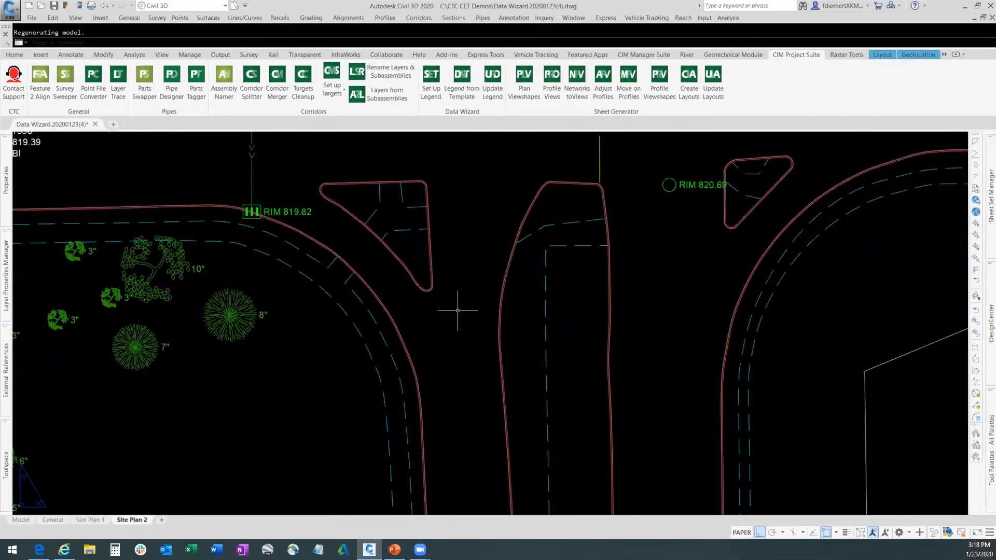
scroll(456, 307, "down", 2)
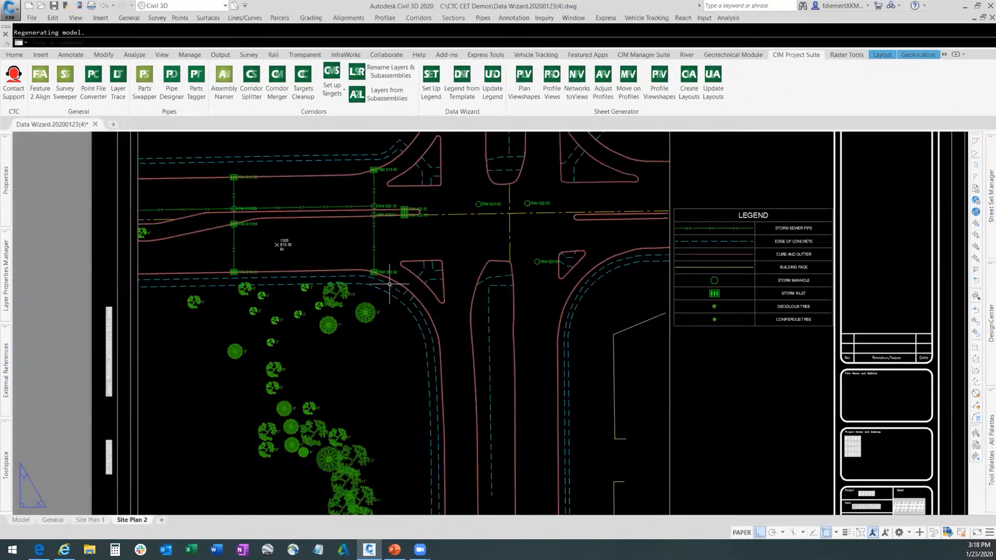
left_click(494, 83)
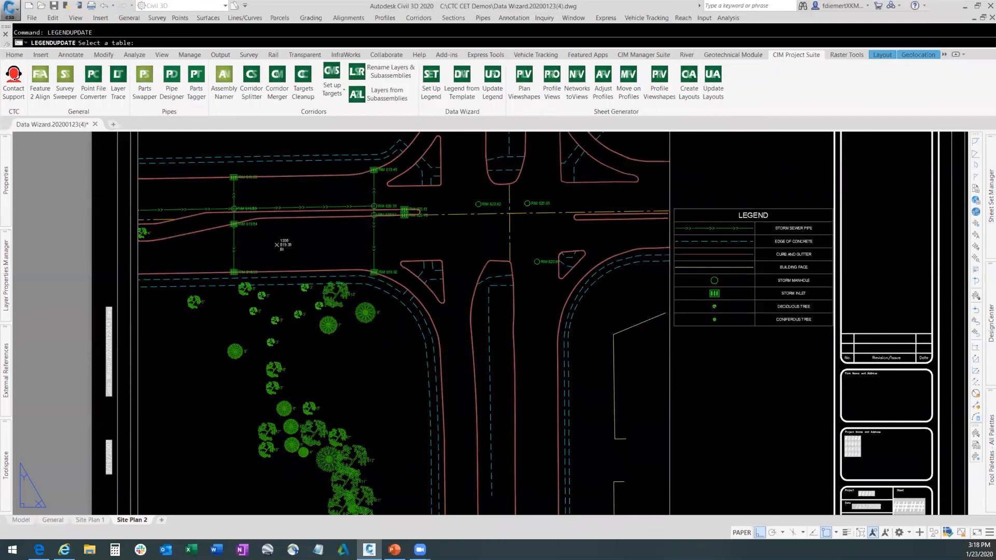
left_click(757, 214)
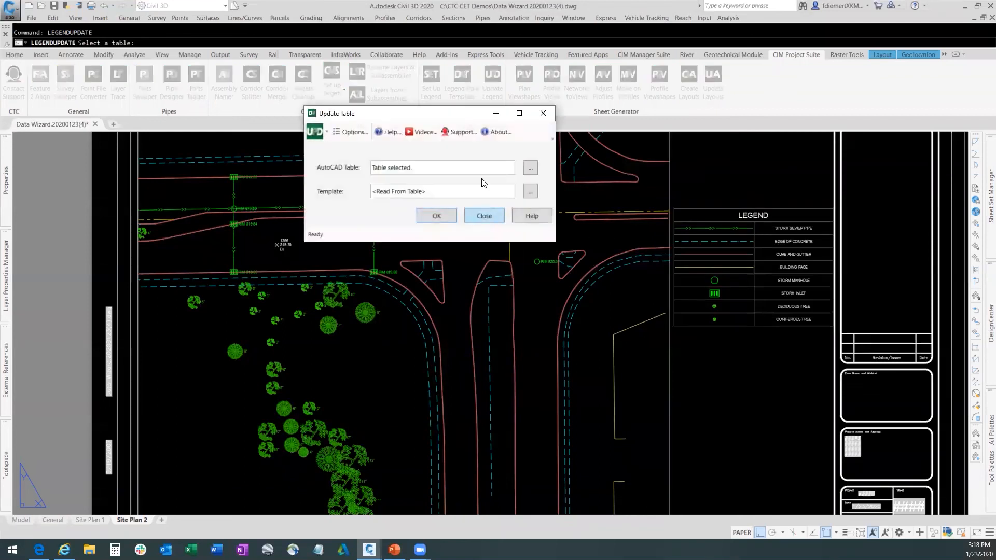
left_click(443, 218)
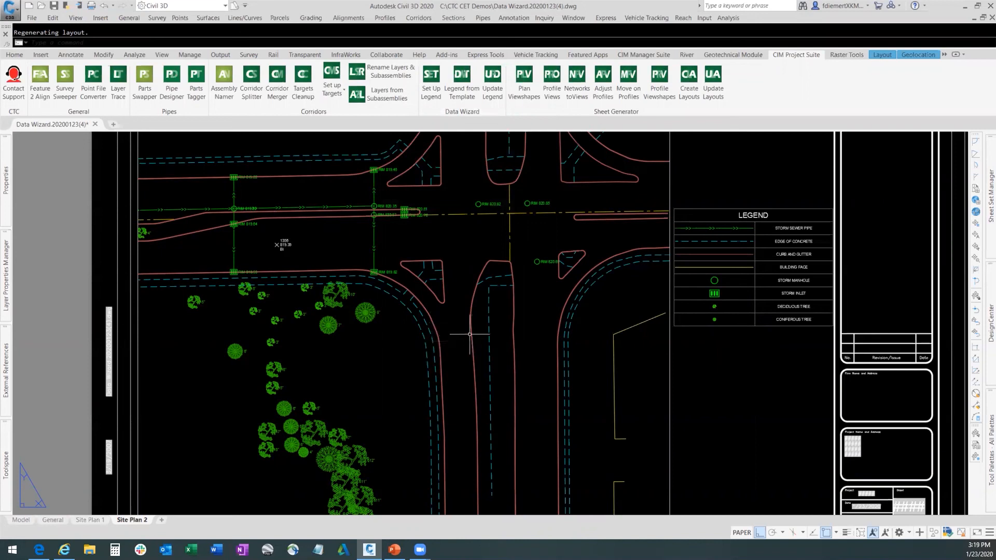
scroll(470, 335, "down", 6)
scroll(496, 294, "up", 8)
scroll(520, 250, "down", 4)
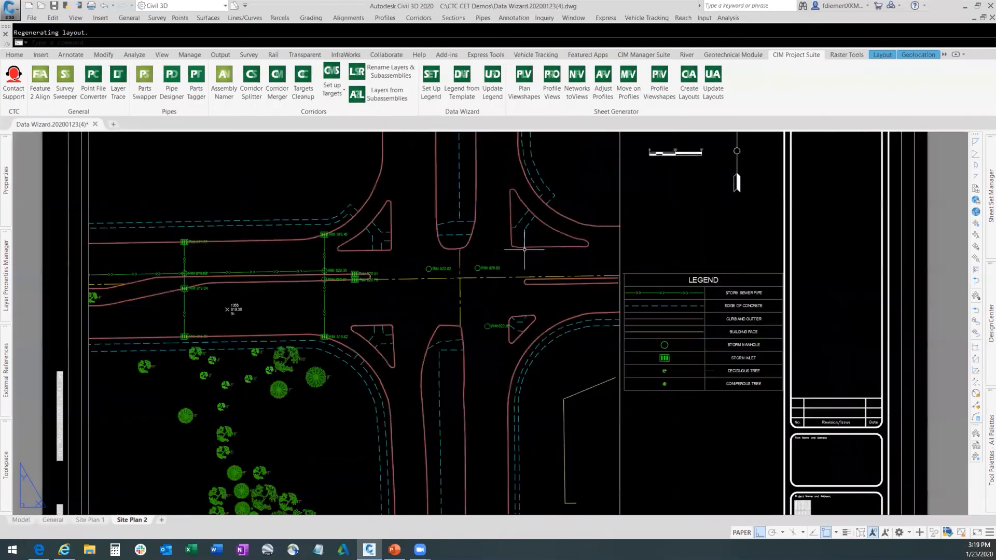
scroll(446, 281, "up", 6)
scroll(450, 281, "down", 4)
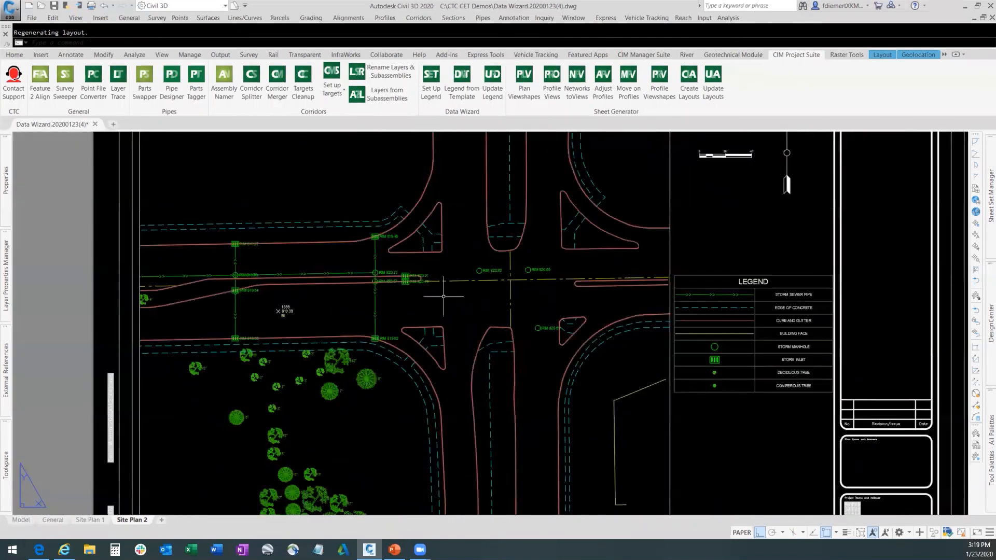
scroll(460, 262, "up", 2)
scroll(461, 276, "down", 2)
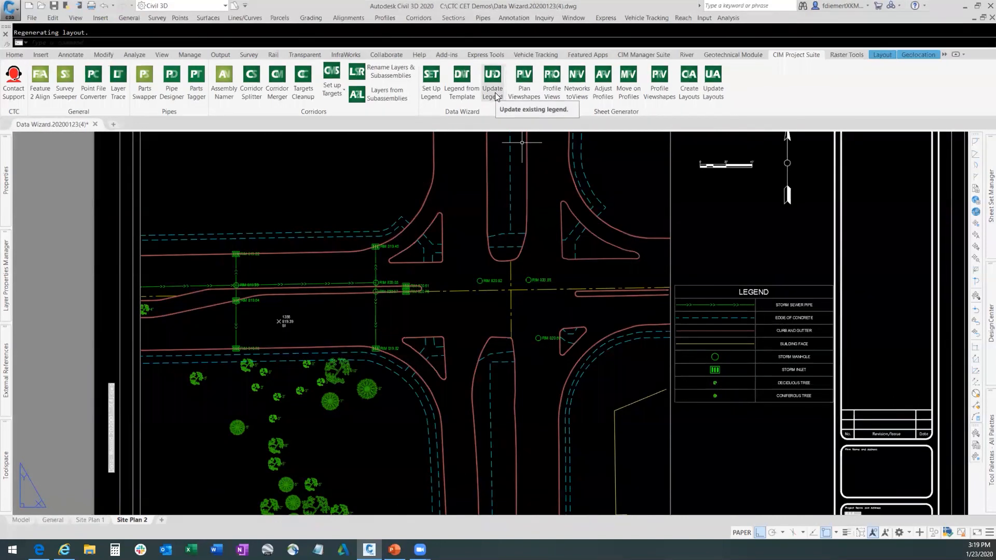
- Start a legend from a template and browse for a Data Wizard template file without choosing one
left_click(465, 94)
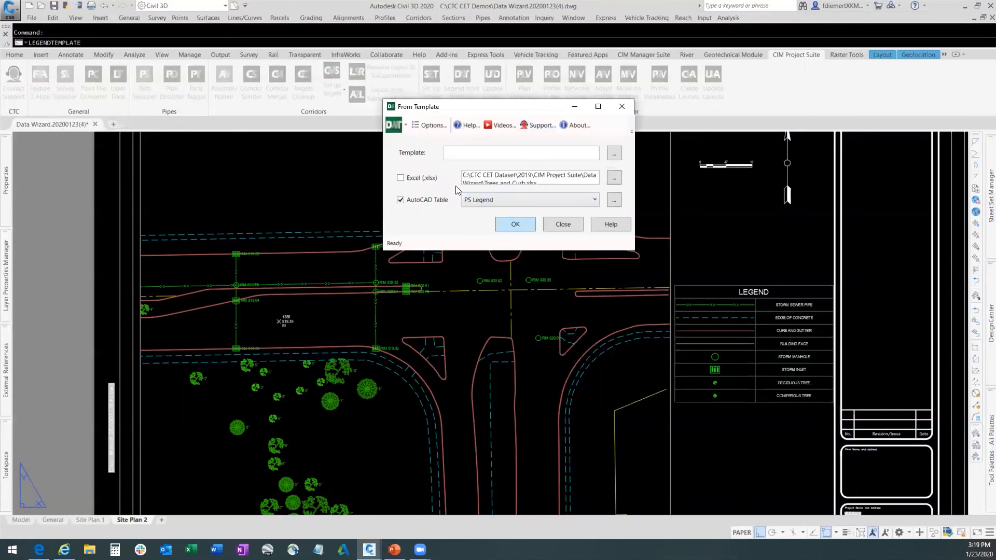
left_click(614, 153)
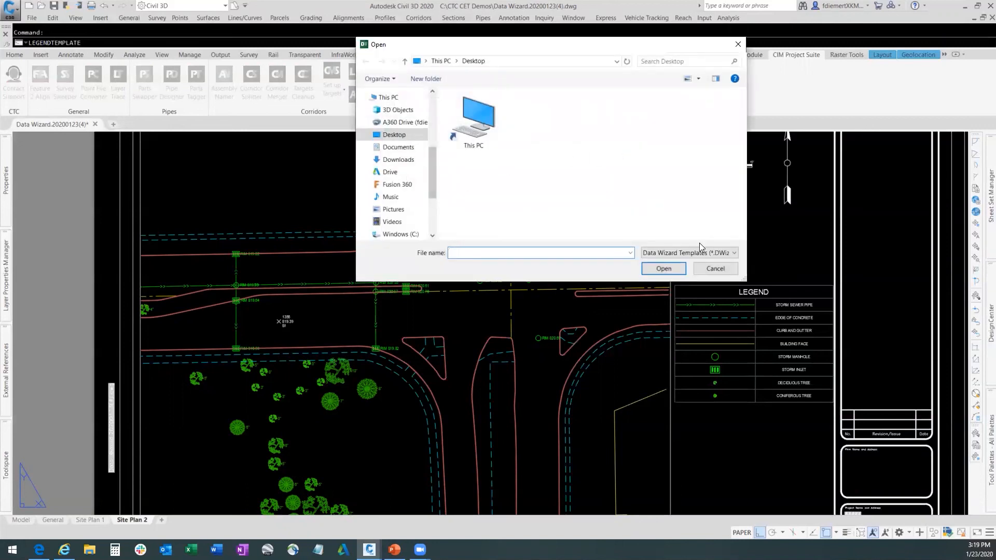
left_click(717, 268)
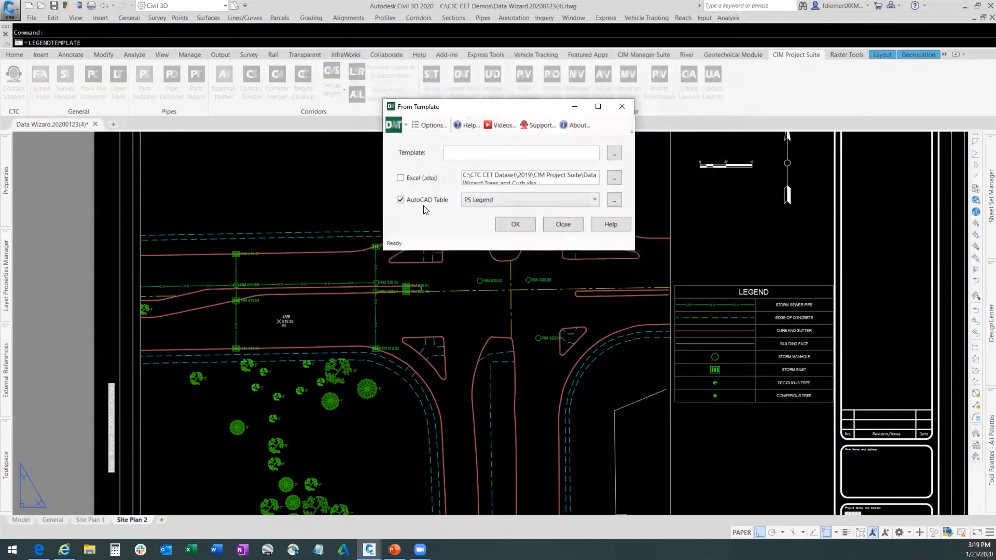
- Try the Legend style for the template's AutoCAD table, and set the table style to Standard
left_click(593, 199)
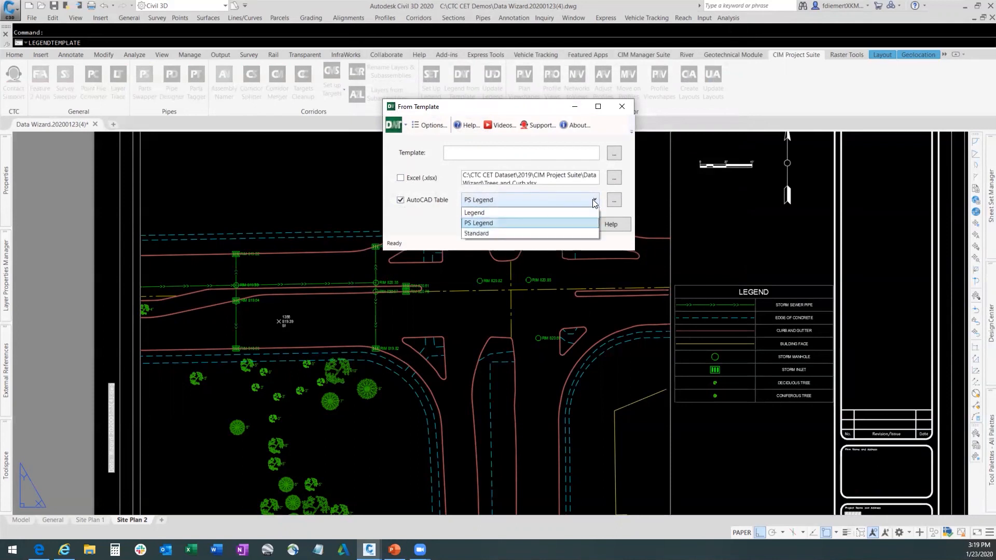
left_click(475, 211)
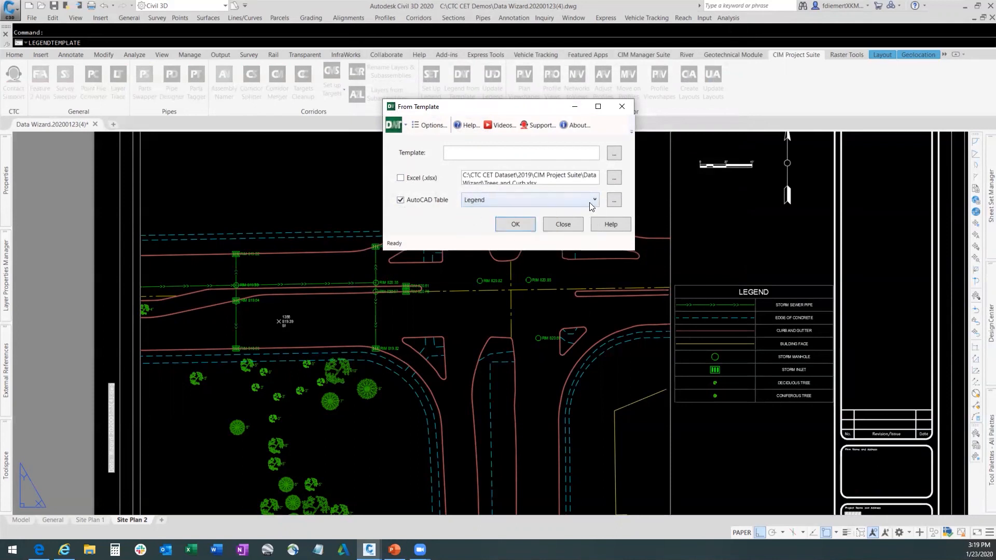
left_click(594, 200)
left_click(487, 233)
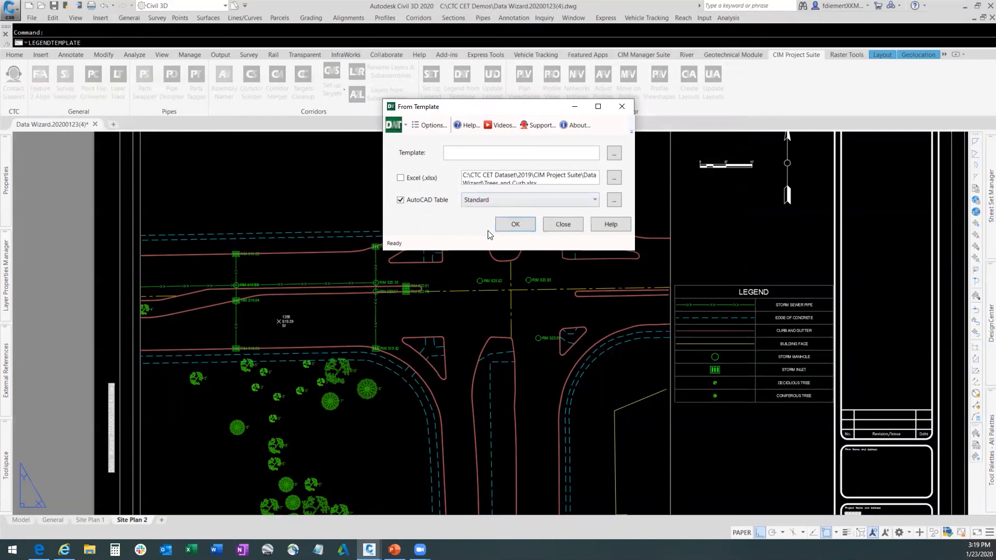